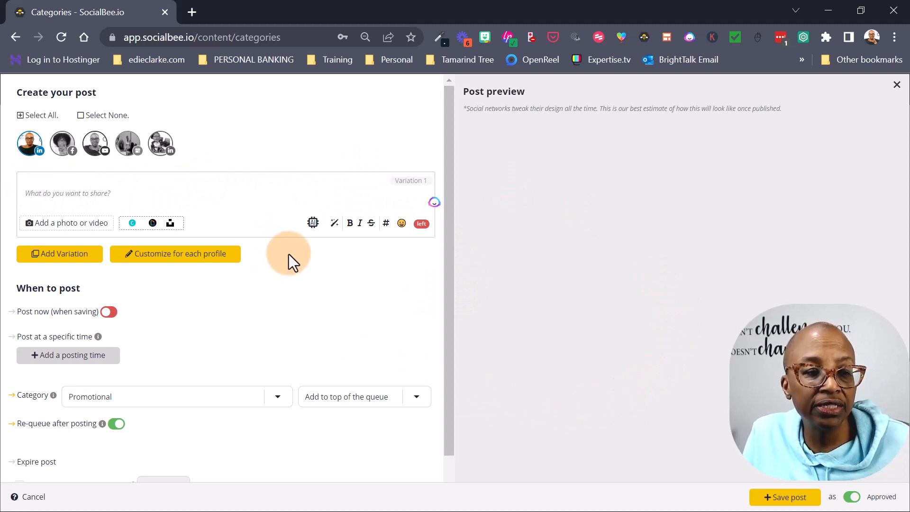
- Start an AI caption prompt that summarizes text, with Casual tone and 3 posts
{"action": "left_click", "coordinate": [313, 224]}
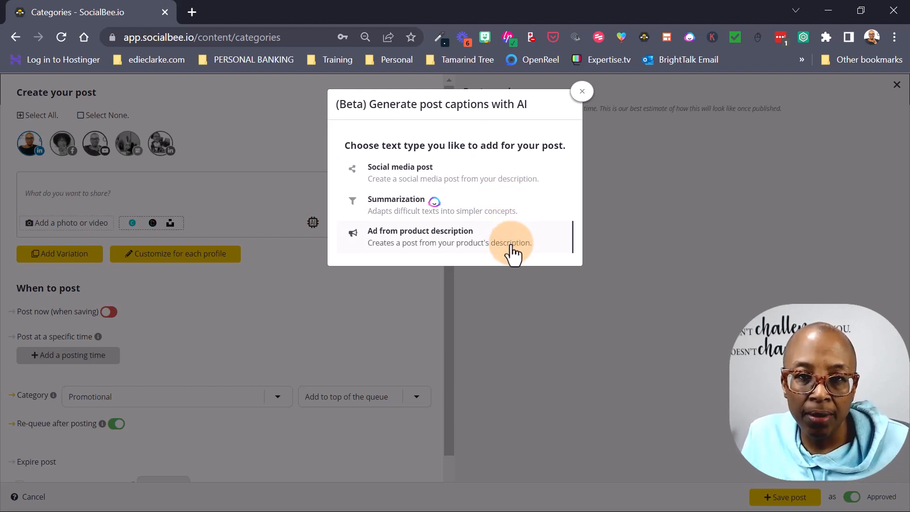
{"action": "left_click", "coordinate": [387, 210]}
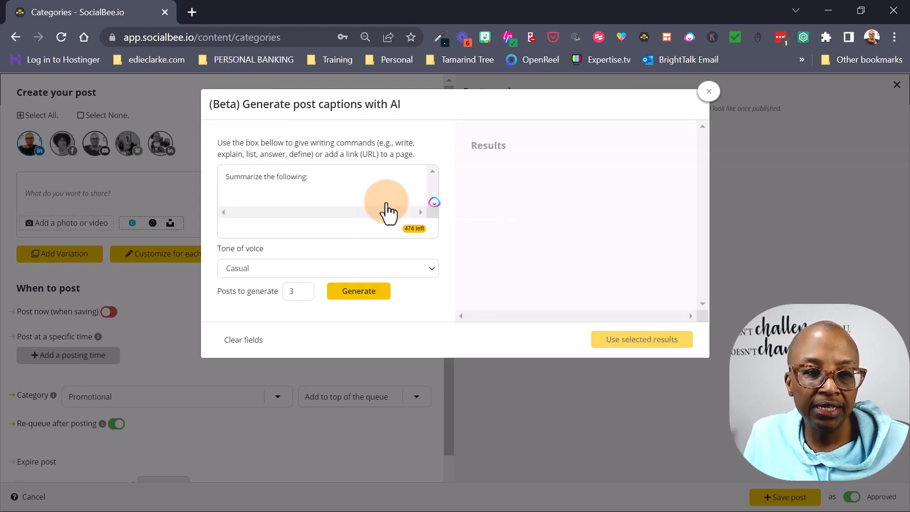
- Paste the panelist's engagement-marketing bio after 'Summarize the following:' in the prompt
{"action": "left_click", "coordinate": [314, 178]}
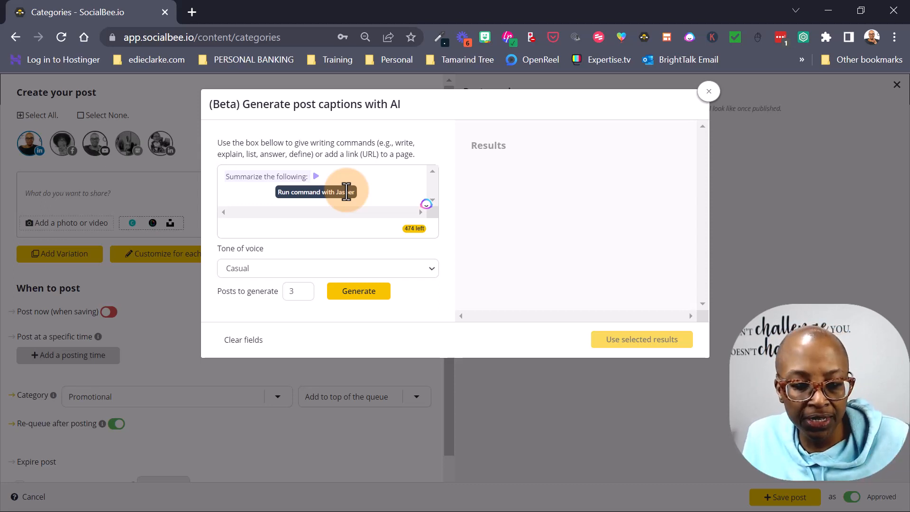
{"action": "key", "text": "ctrl+v"}
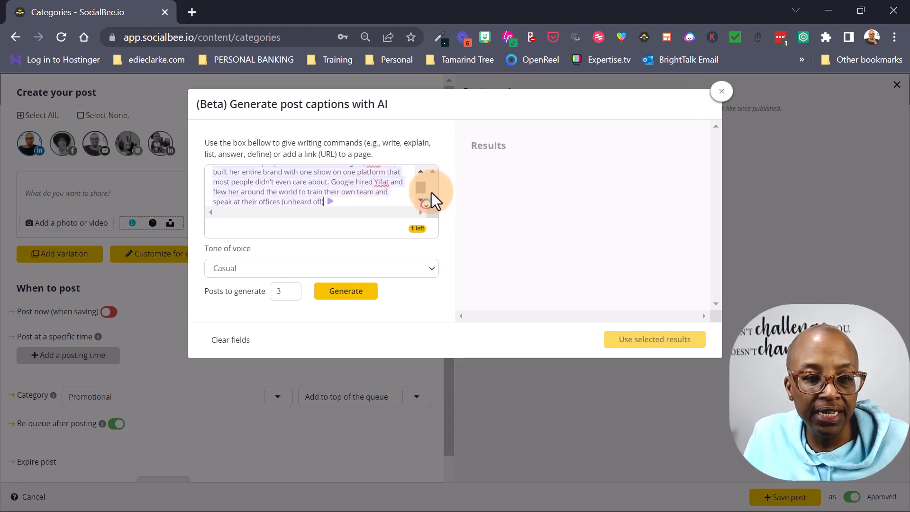
{"action": "left_click_drag", "start_coordinate": [422, 186], "coordinate": [422, 167]}
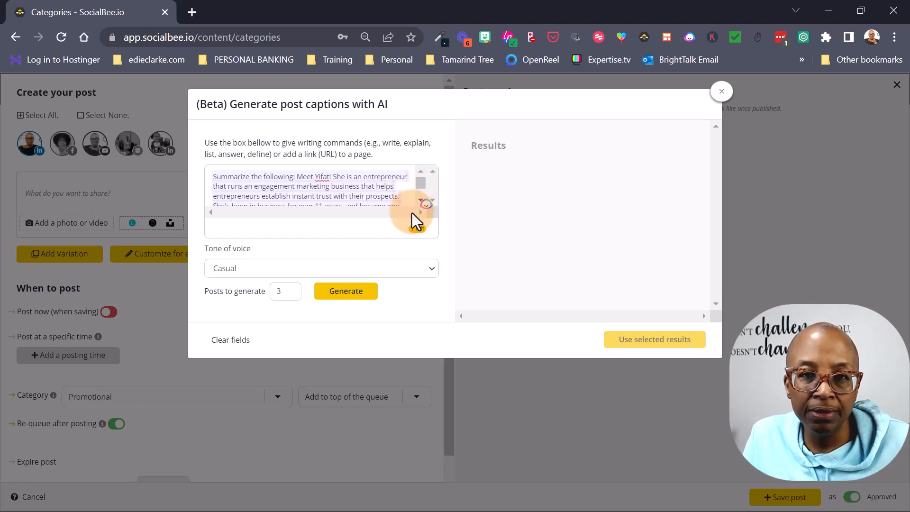
- Set the tone of voice to Informal and generate three caption summaries
{"action": "left_click", "coordinate": [274, 270]}
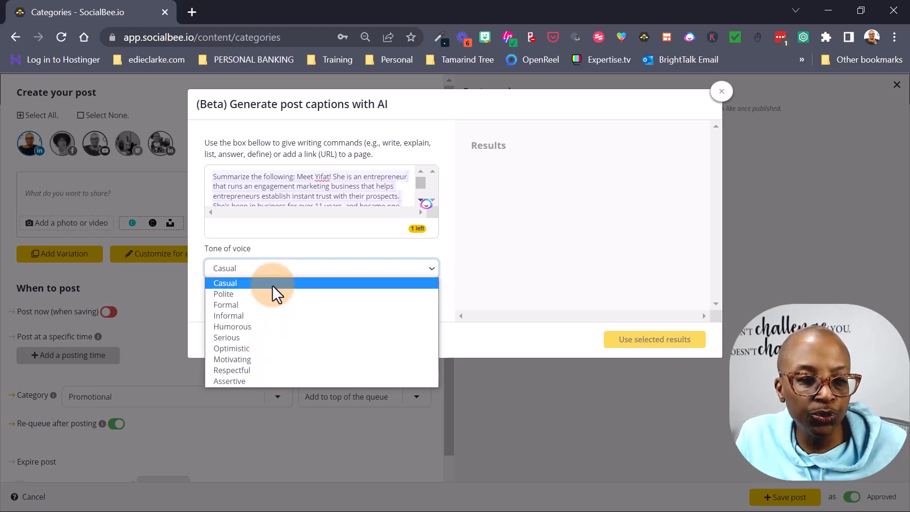
{"action": "left_click", "coordinate": [273, 315]}
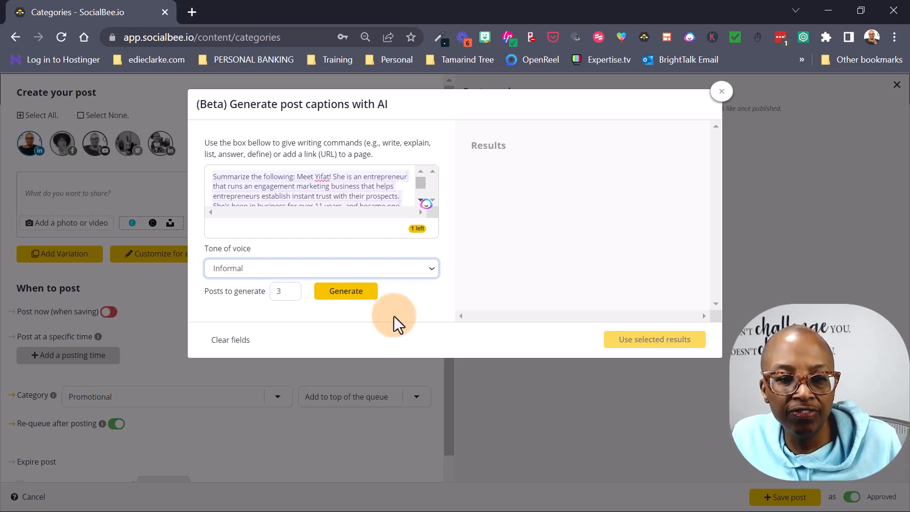
{"action": "left_click", "coordinate": [348, 297]}
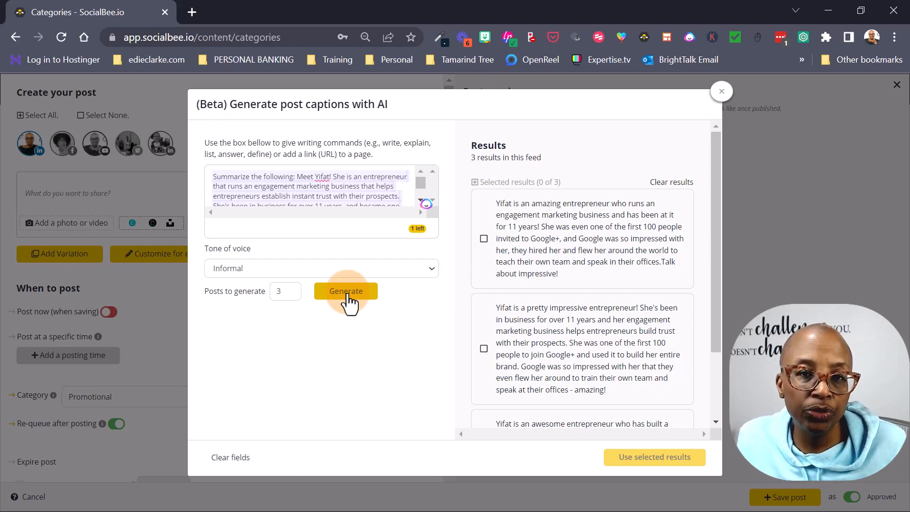
- Select all three generated captions and insert them as post Variations 1–3
{"action": "scroll", "coordinate": [635, 260], "scroll_direction": "down", "scroll_amount": 2}
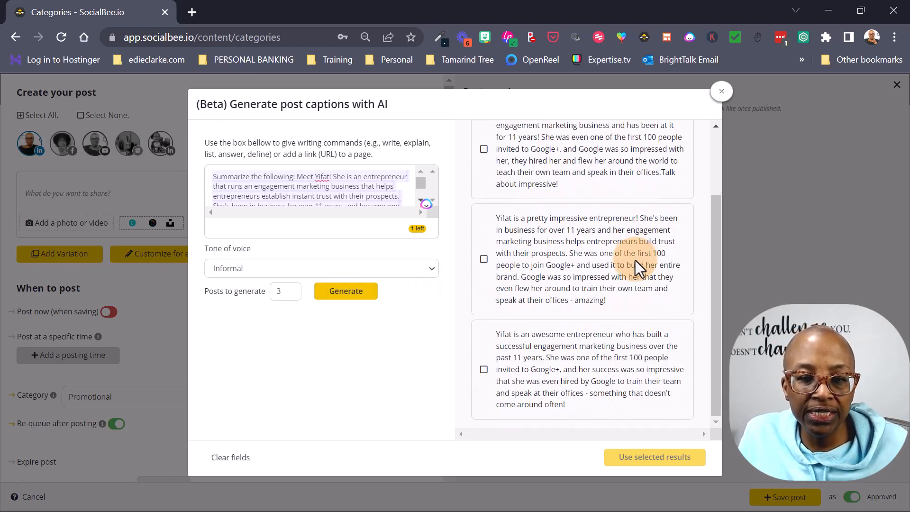
{"action": "scroll", "coordinate": [636, 260], "scroll_direction": "up", "scroll_amount": 2}
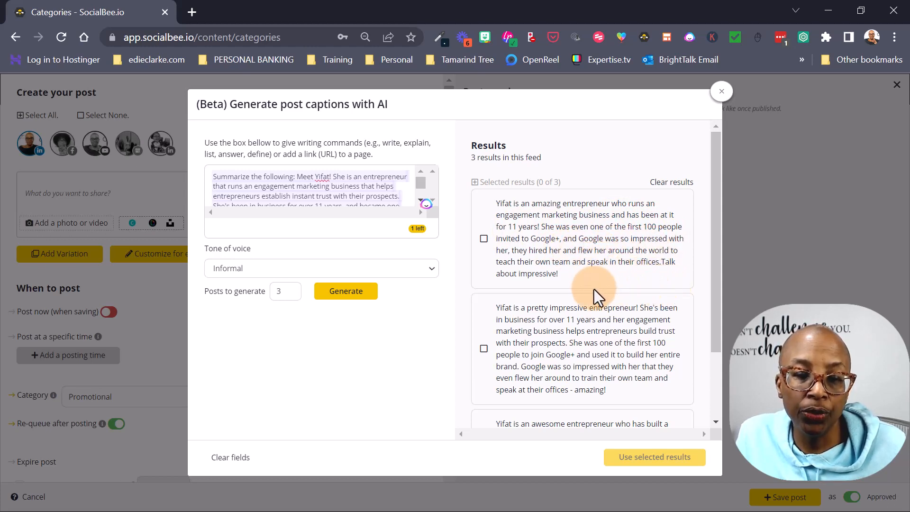
{"action": "scroll", "coordinate": [663, 289], "scroll_direction": "down", "scroll_amount": 2}
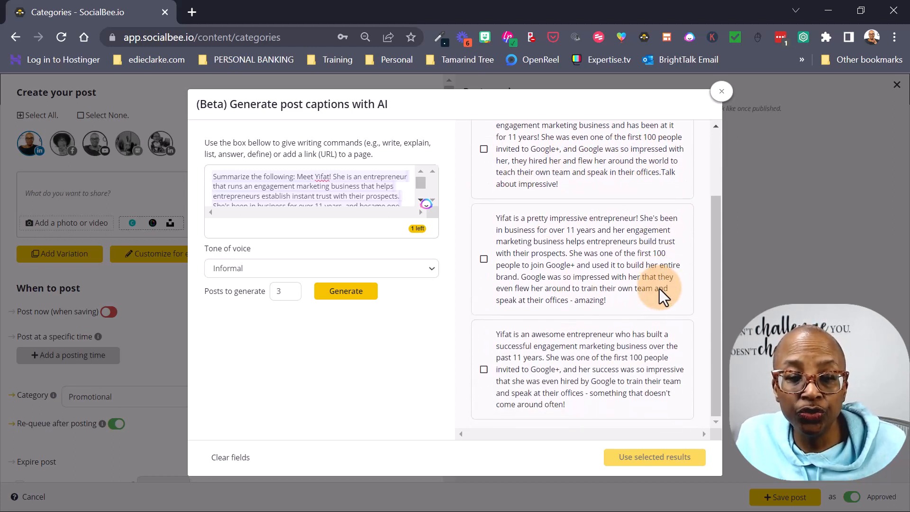
{"action": "scroll", "coordinate": [635, 326], "scroll_direction": "up", "scroll_amount": 2}
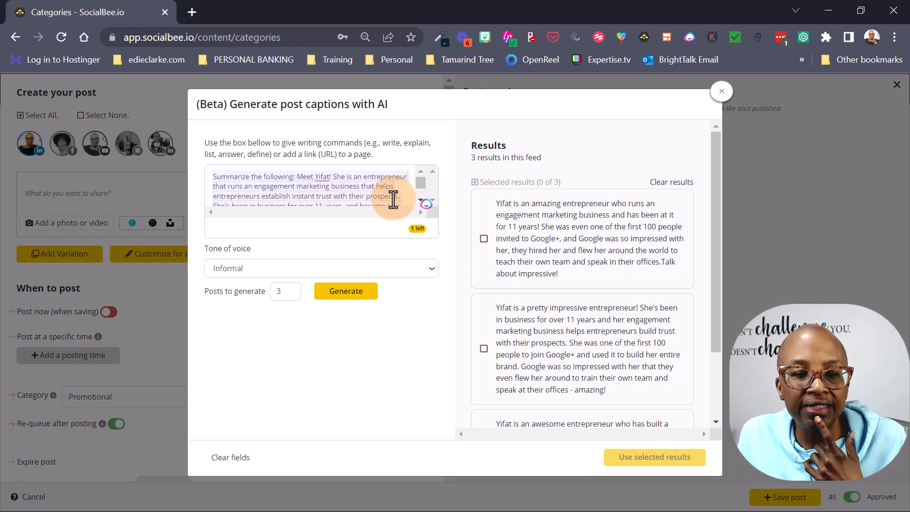
{"action": "left_click", "coordinate": [508, 183]}
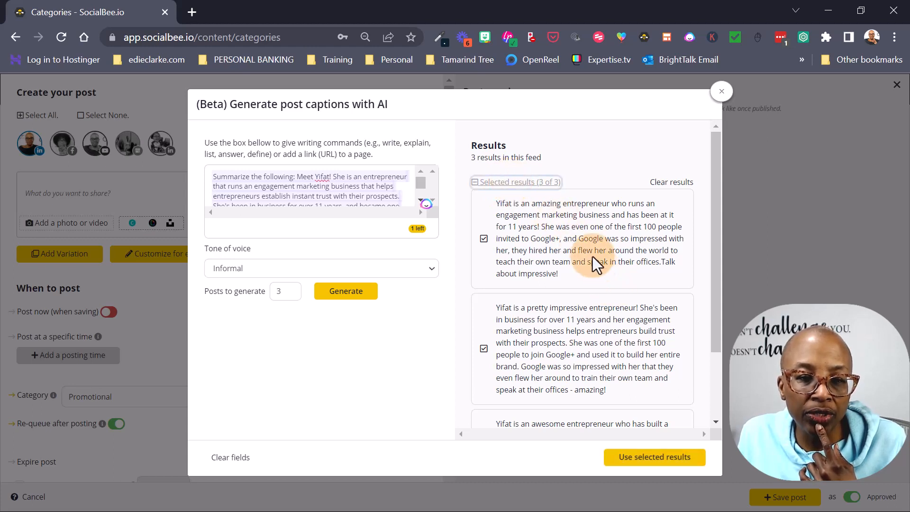
{"action": "scroll", "coordinate": [593, 257], "scroll_direction": "down", "scroll_amount": 2}
{"action": "scroll", "coordinate": [585, 245], "scroll_direction": "up", "scroll_amount": 2}
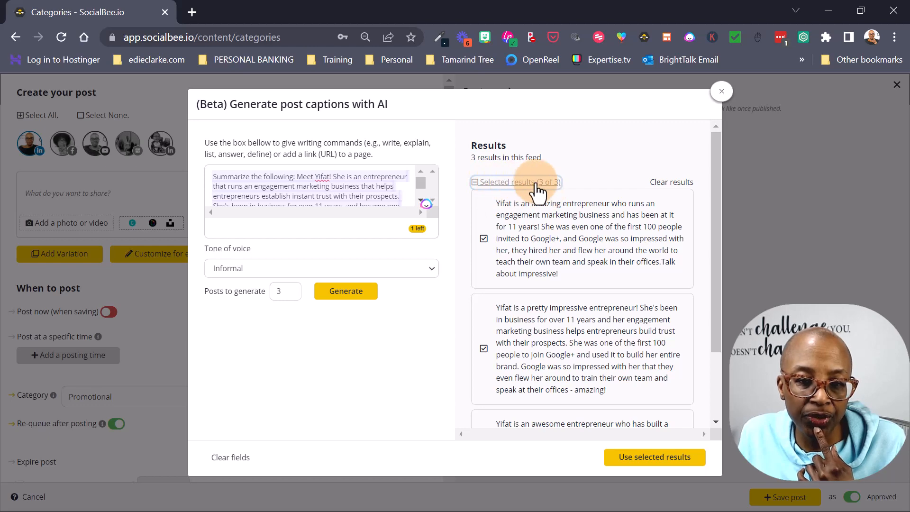
{"action": "left_click", "coordinate": [646, 458]}
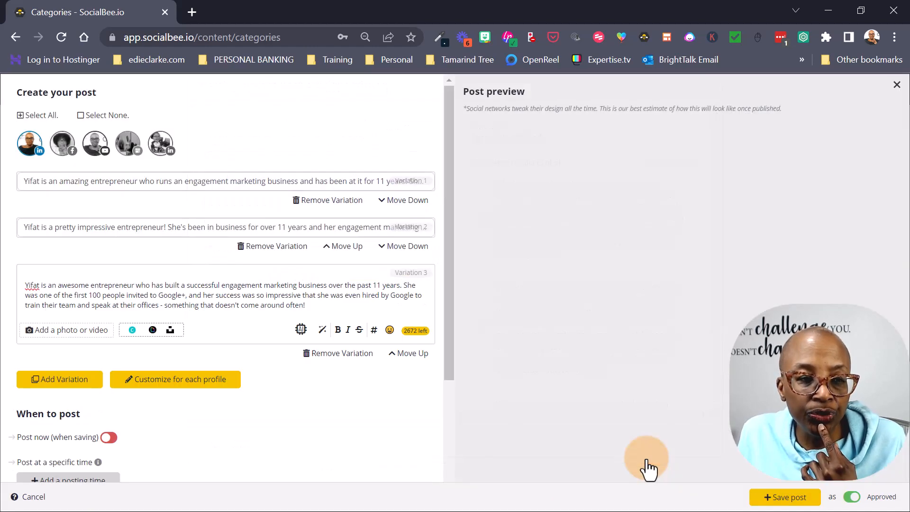
- Rewrite Variation 1's opening to start 'Meet panelist' and read 'She's an amazing entrepreneur'
{"action": "left_click", "coordinate": [172, 185]}
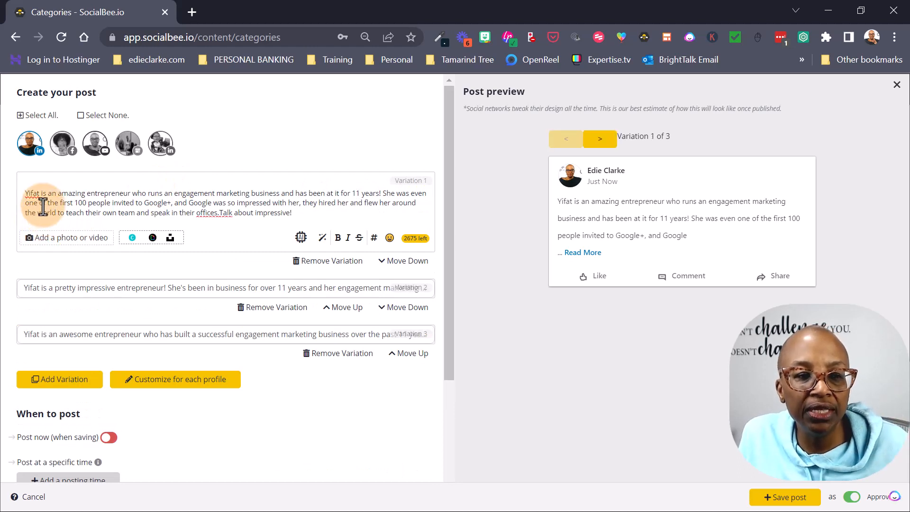
{"action": "left_click", "coordinate": [220, 212]}
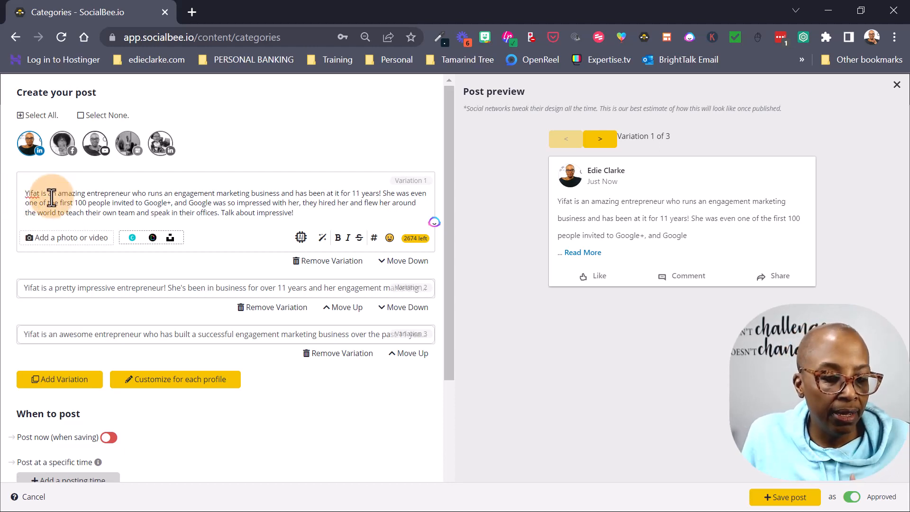
{"action": "type", "text": "Meet"}
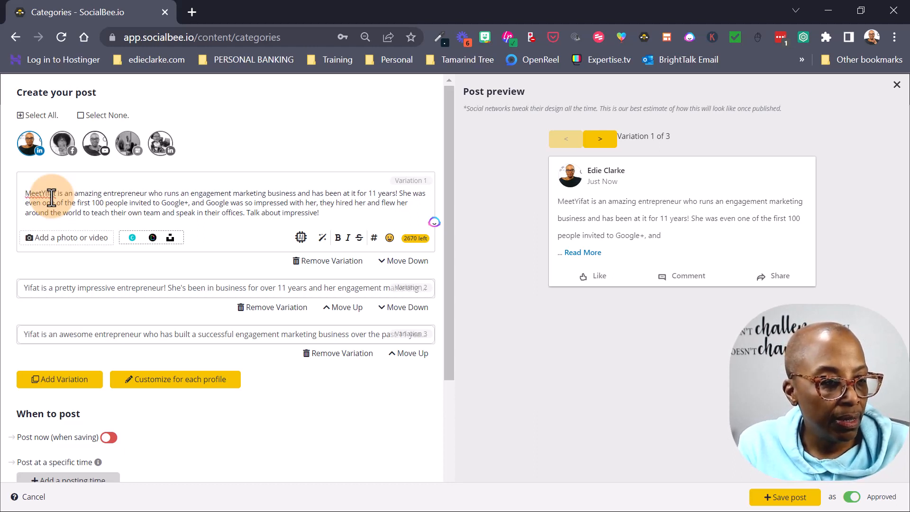
{"action": "type", "text": " panelist"}
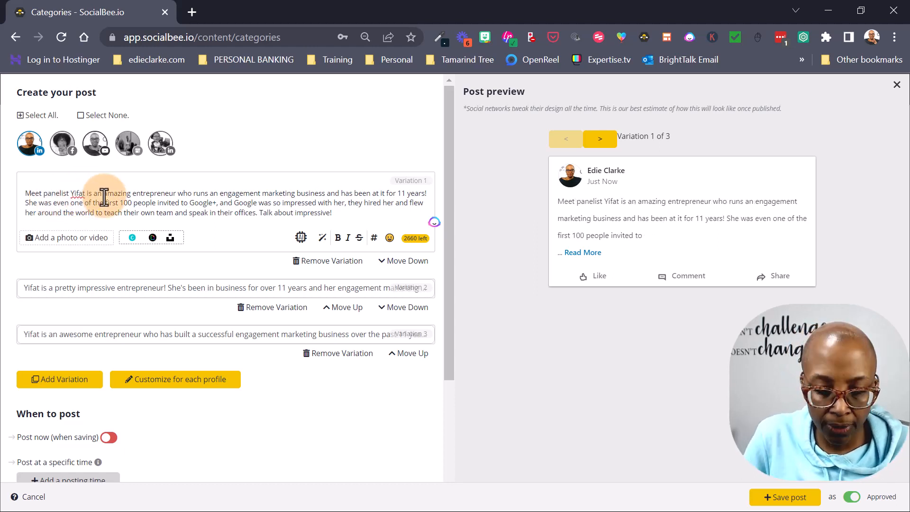
{"action": "type", "text": ". She"}
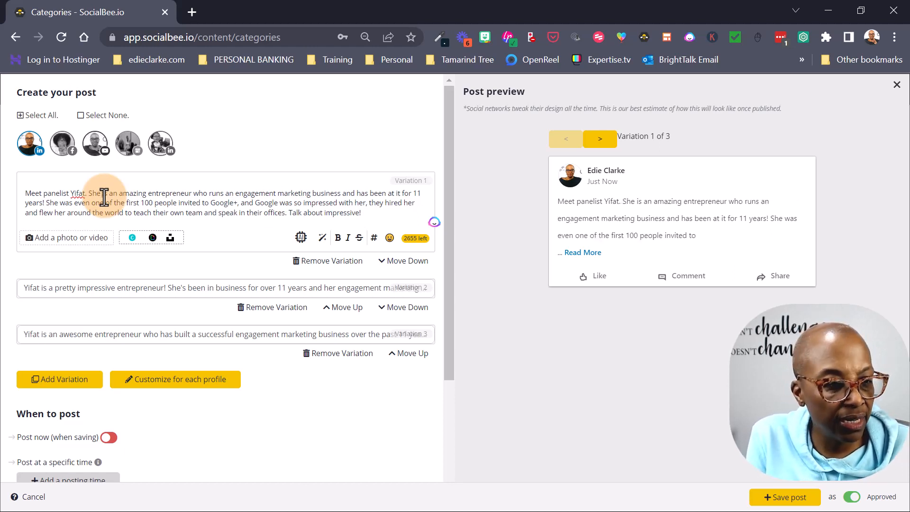
{"action": "key", "text": "BackSpace"}
{"action": "key", "text": "BackSpace"}
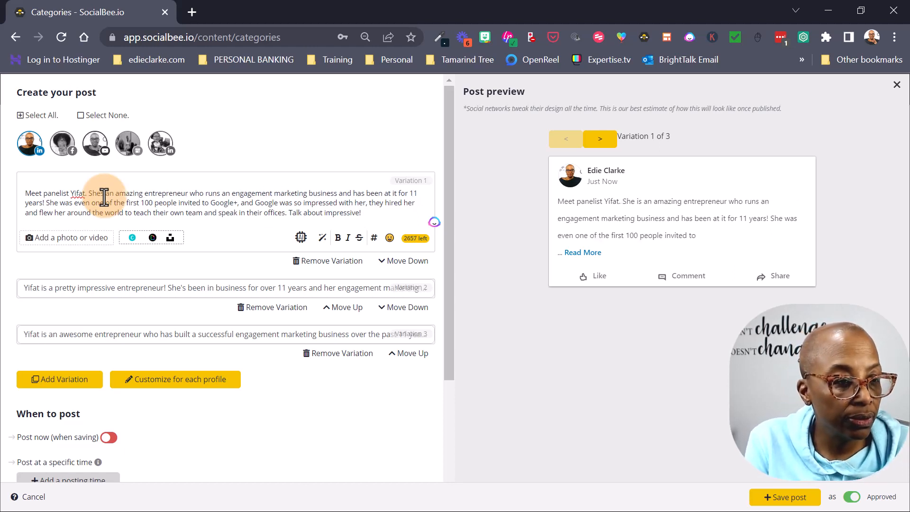
{"action": "type", "text": "'s"}
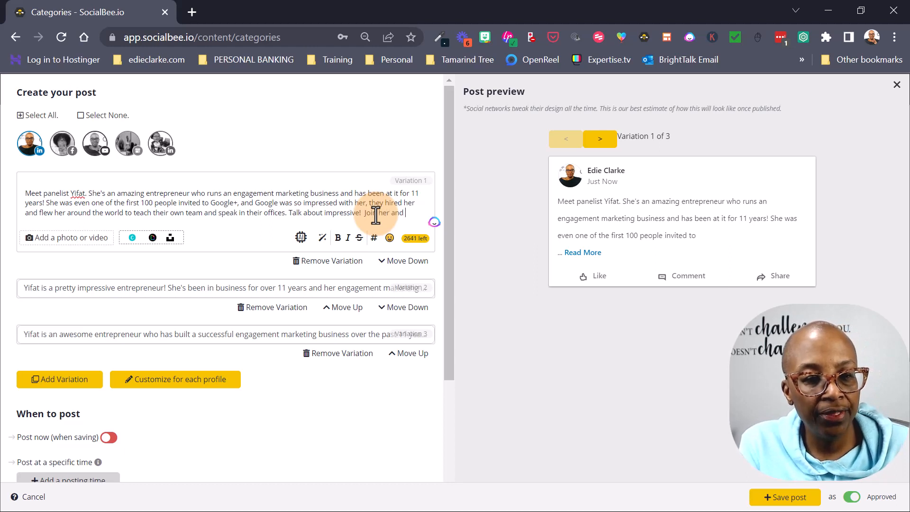
- Add the invite to the LIVE panel on Wednesday, Feb. 22nd, 12 noon EST to Variation 1
{"action": "type", "text": "rest of the p"}
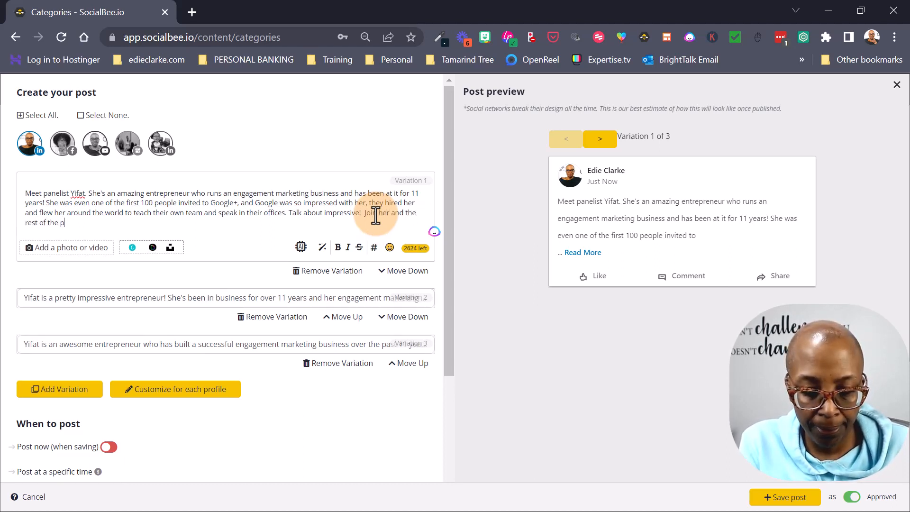
{"action": "type", "text": "anlist on Wednesday"}
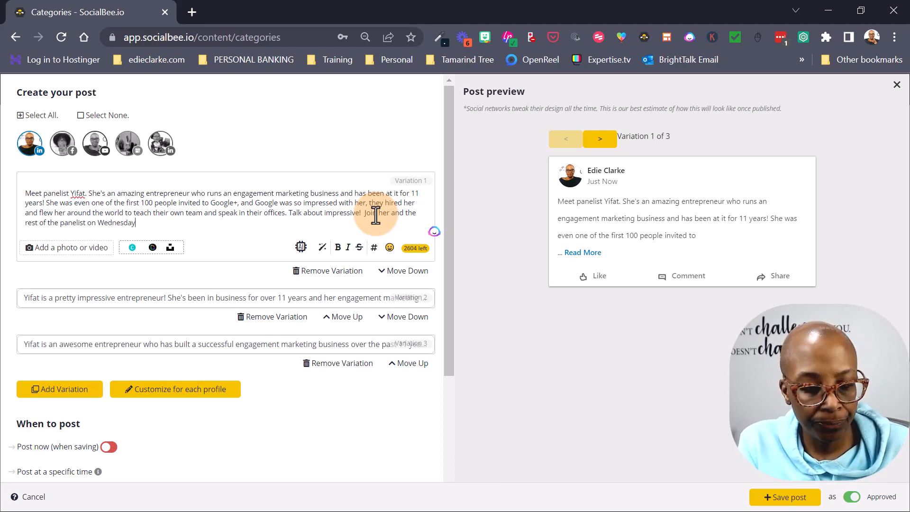
{"action": "type", "text": "b"}
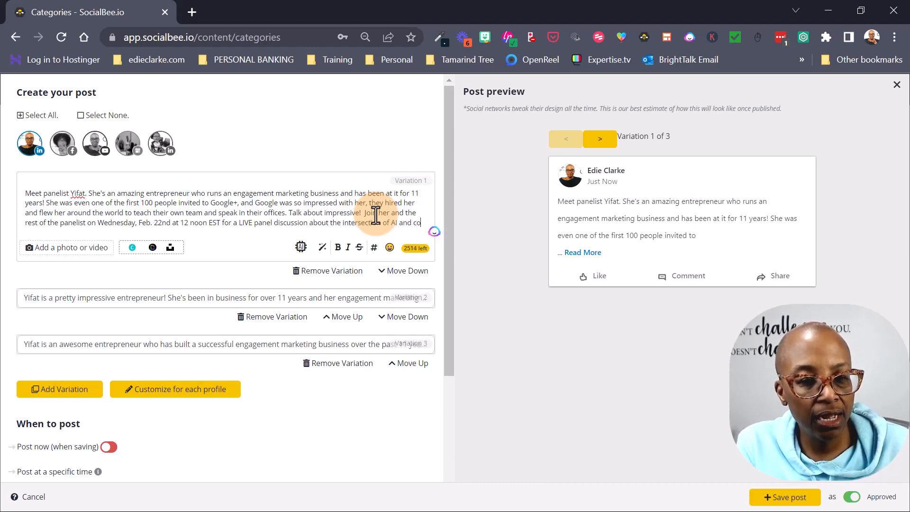
{"action": "type", "text": "ntent marketing."}
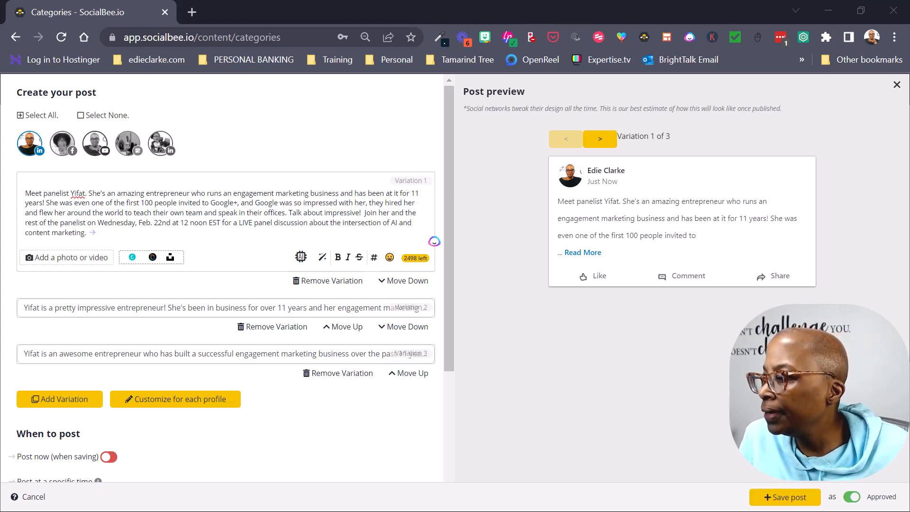
- Paste the event details and links from the notes below Variation 1's caption
{"action": "key", "text": "alt+Tab"}
{"action": "left_click_drag", "start_coordinate": [489, 24], "coordinate": [909, 71]}
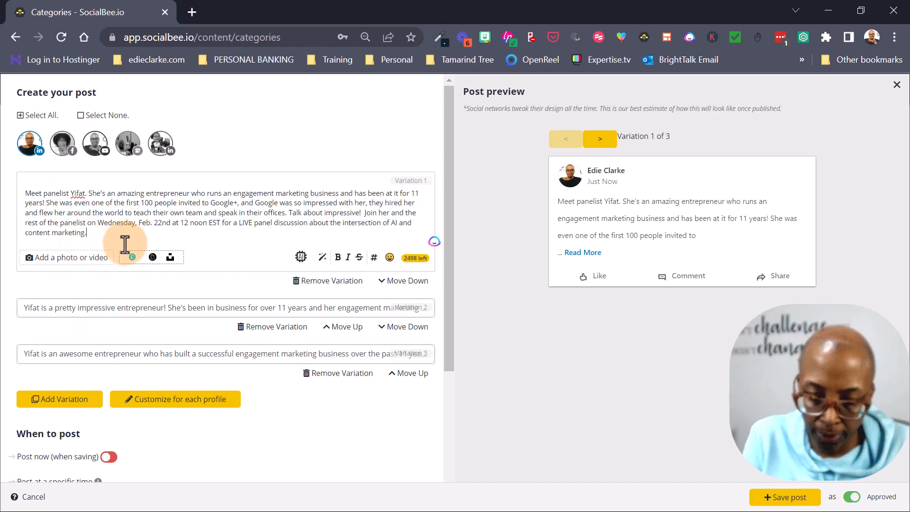
{"action": "key", "text": "Return"}
{"action": "key", "text": "Return"}
{"action": "key", "text": "ctrl+v"}
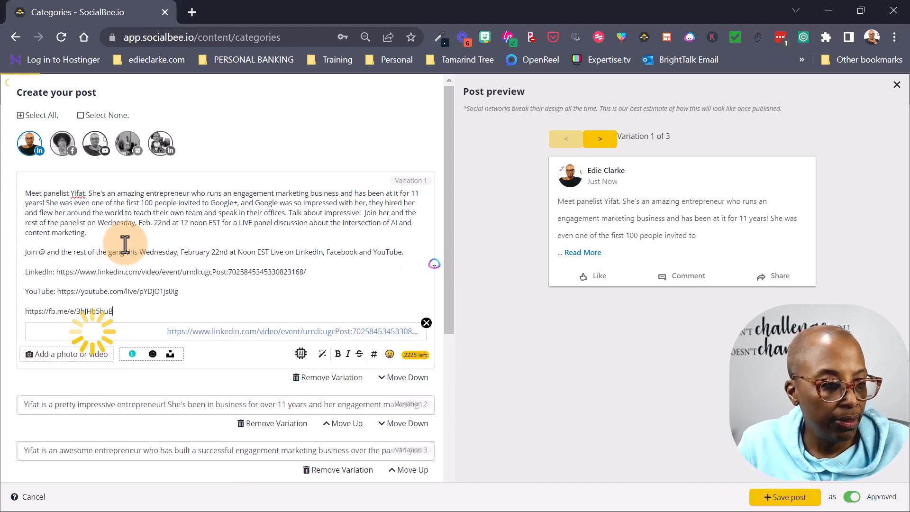
- Label the fb.me link 'Facebook:' and remove the LinkedIn link preview card
{"action": "left_click", "coordinate": [26, 311]}
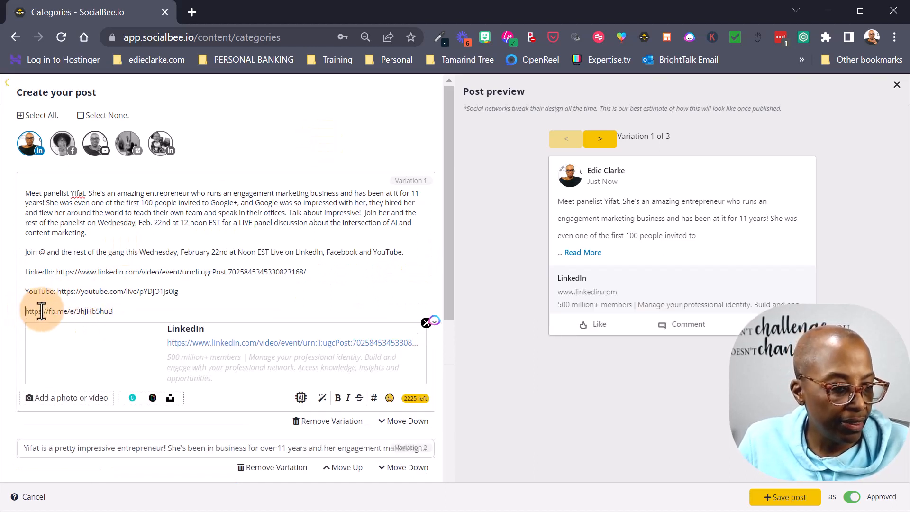
{"action": "type", "text": "Fa"}
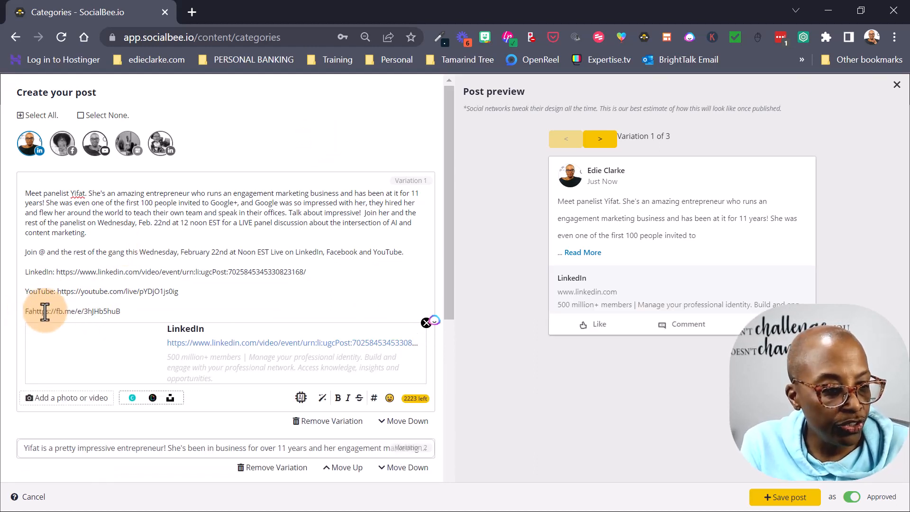
{"action": "type", "text": "cebook"}
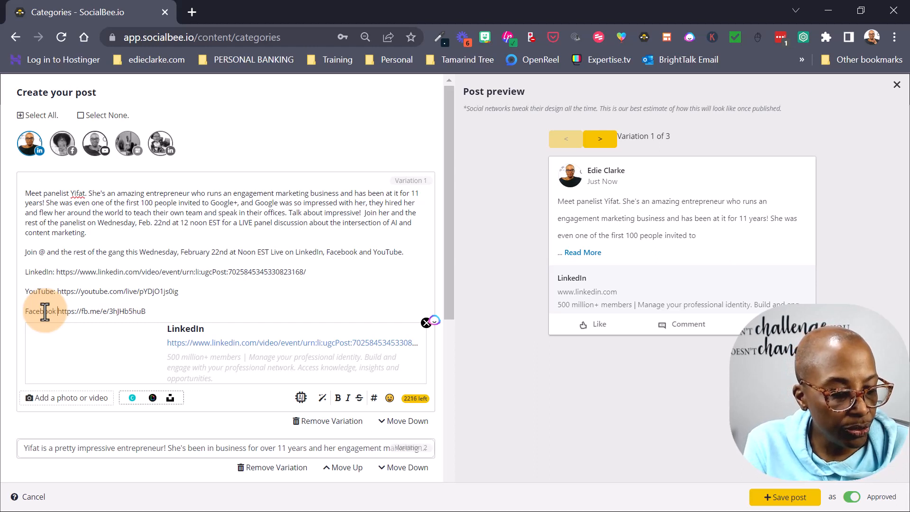
{"action": "key", "text": "BackSpace"}
{"action": "type", "text": ":"}
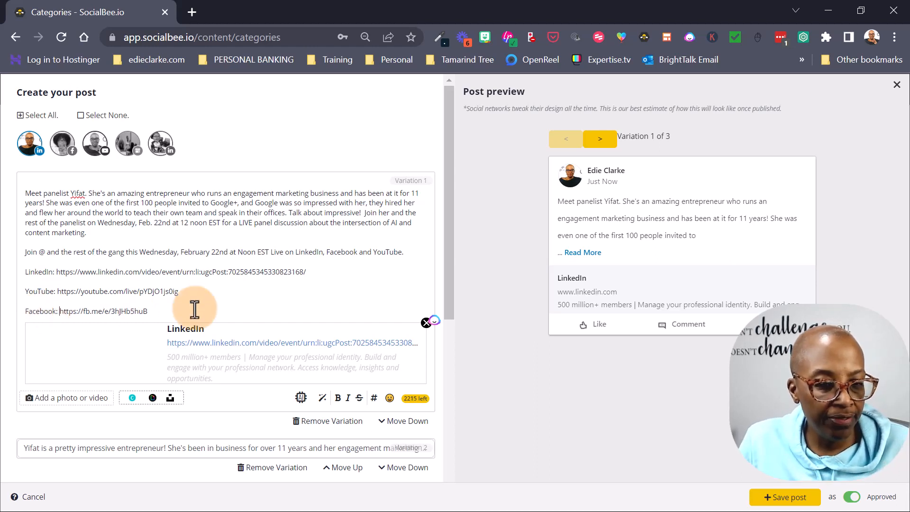
{"action": "left_click", "coordinate": [426, 323]}
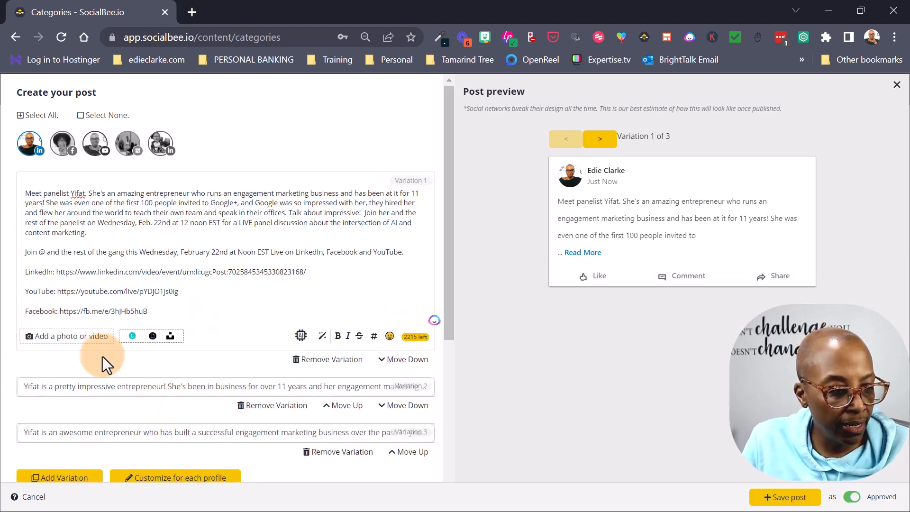
- Attach the Yifat panelist image to Variation 1
{"action": "left_click", "coordinate": [62, 338]}
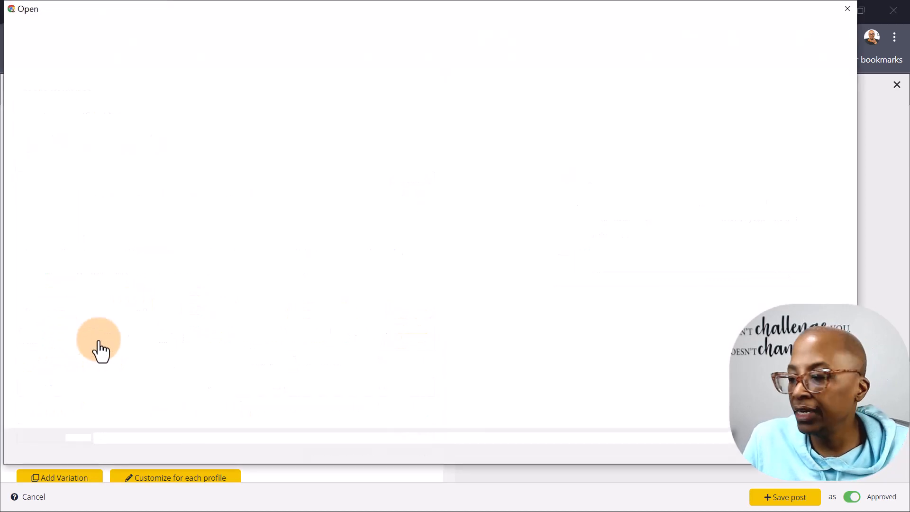
{"action": "left_click", "coordinate": [565, 86]}
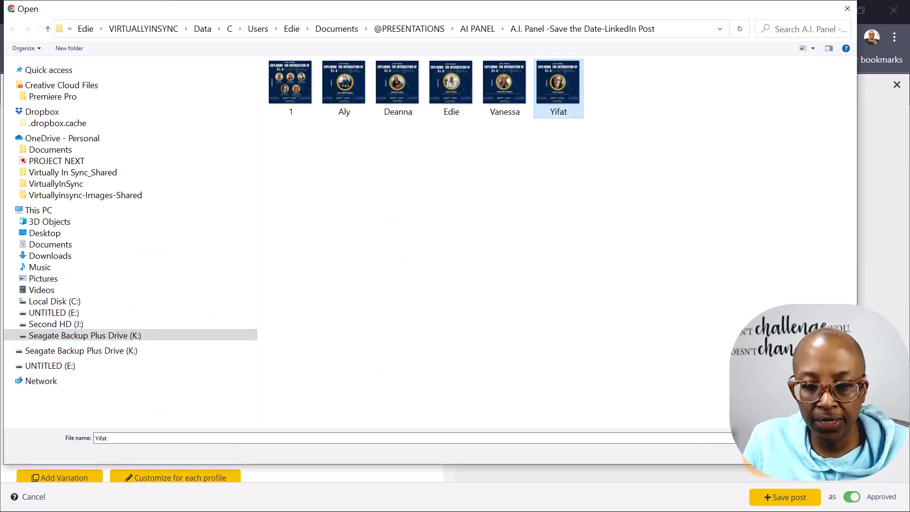
{"action": "left_click", "coordinate": [766, 454]}
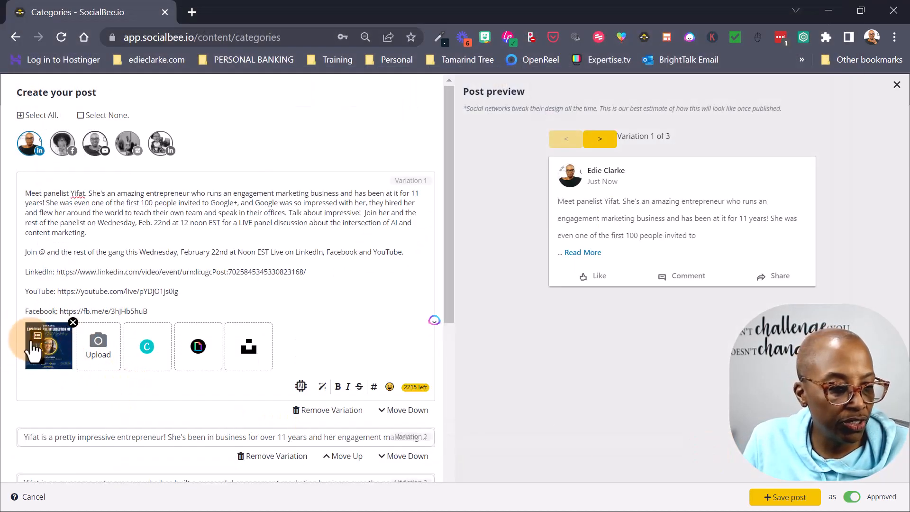
- Select the event details and links text in Variation 1
{"action": "left_click_drag", "start_coordinate": [26, 252], "coordinate": [155, 311]}
{"action": "scroll", "coordinate": [168, 278], "scroll_direction": "down", "scroll_amount": 3}
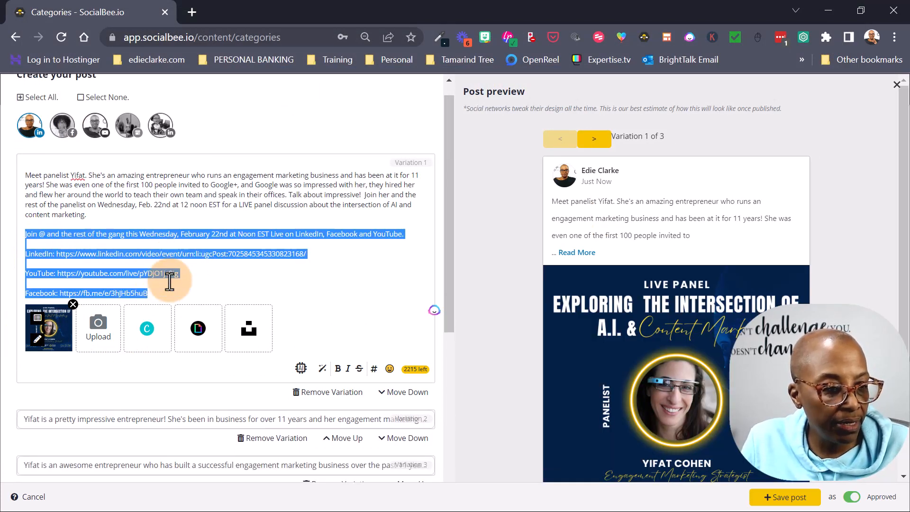
{"action": "scroll", "coordinate": [175, 278], "scroll_direction": "up", "scroll_amount": 3}
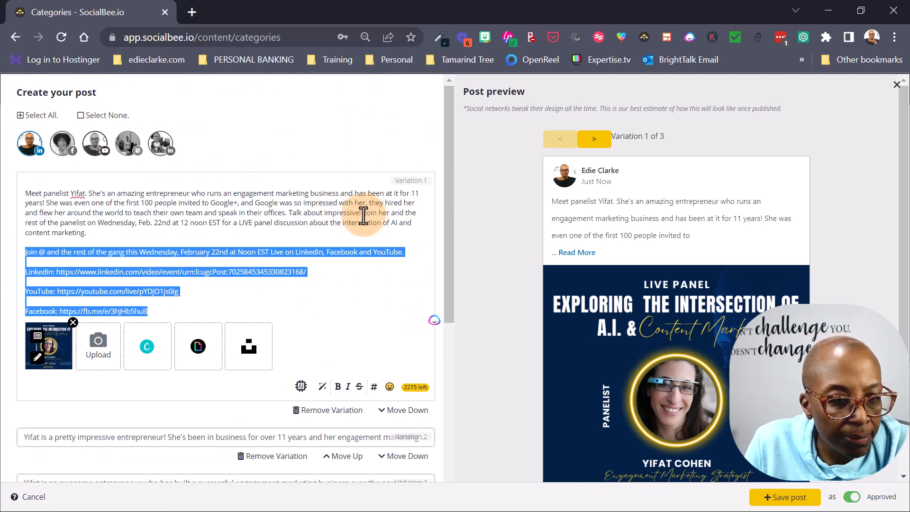
- Copy the panel invitation and links and paste them below Variation 2's caption
{"action": "left_click_drag", "start_coordinate": [363, 213], "coordinate": [361, 309]}
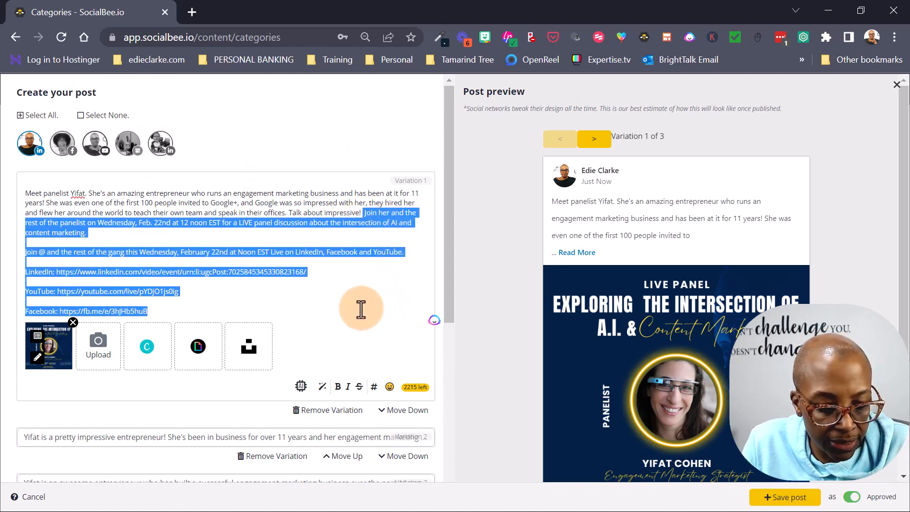
{"action": "left_click", "coordinate": [118, 437]}
{"action": "scroll", "coordinate": [204, 350], "scroll_direction": "down", "scroll_amount": 1}
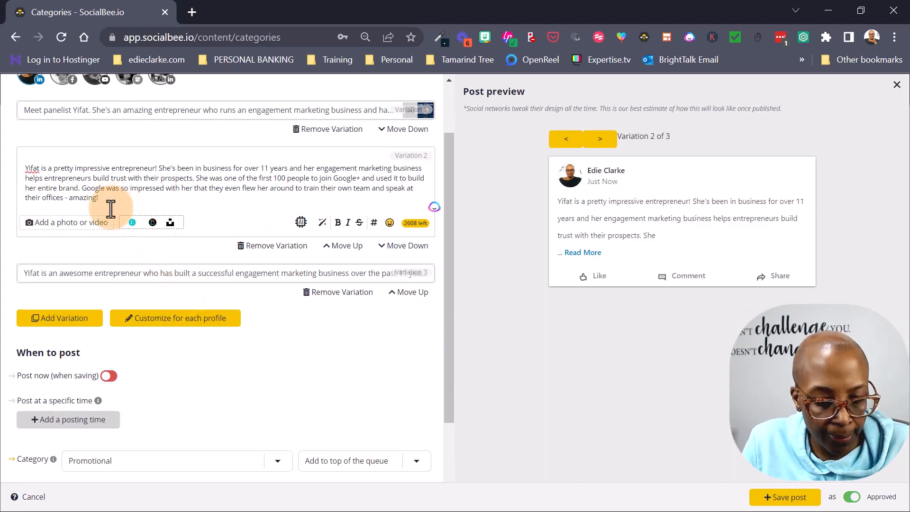
{"action": "key", "text": "Return"}
{"action": "key", "text": "Return"}
{"action": "key", "text": "ctrl+v"}
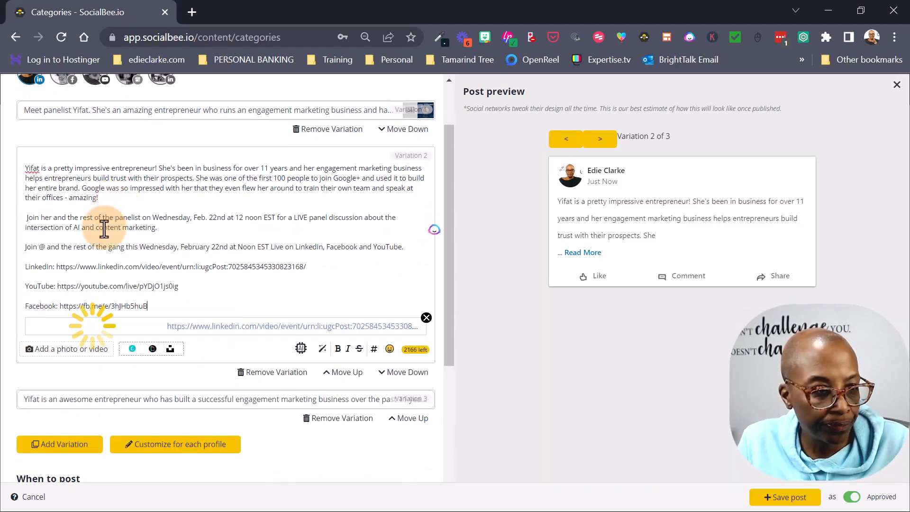
- Paste the invitation and links into Variation 3 and remove its LinkedIn preview card
{"action": "scroll", "coordinate": [133, 361], "scroll_direction": "down", "scroll_amount": 2}
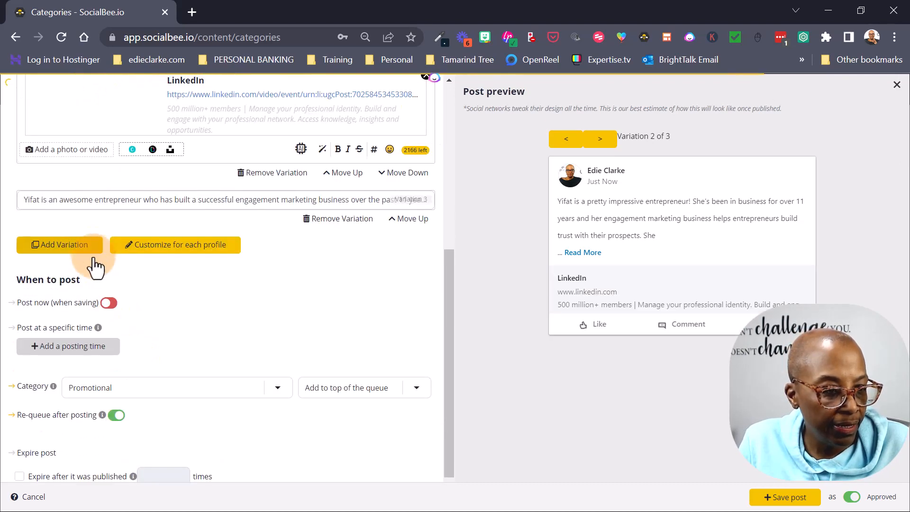
{"action": "left_click", "coordinate": [147, 198]}
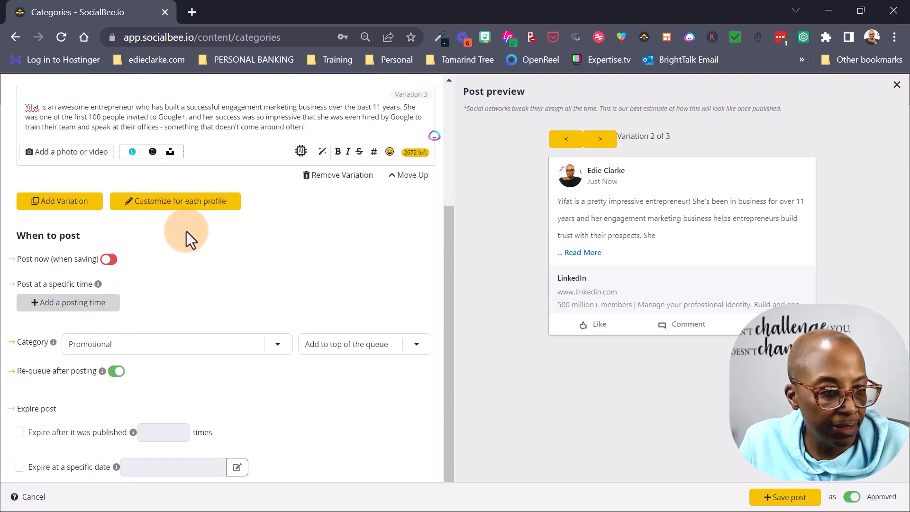
{"action": "key", "text": "Return"}
{"action": "key", "text": "Return"}
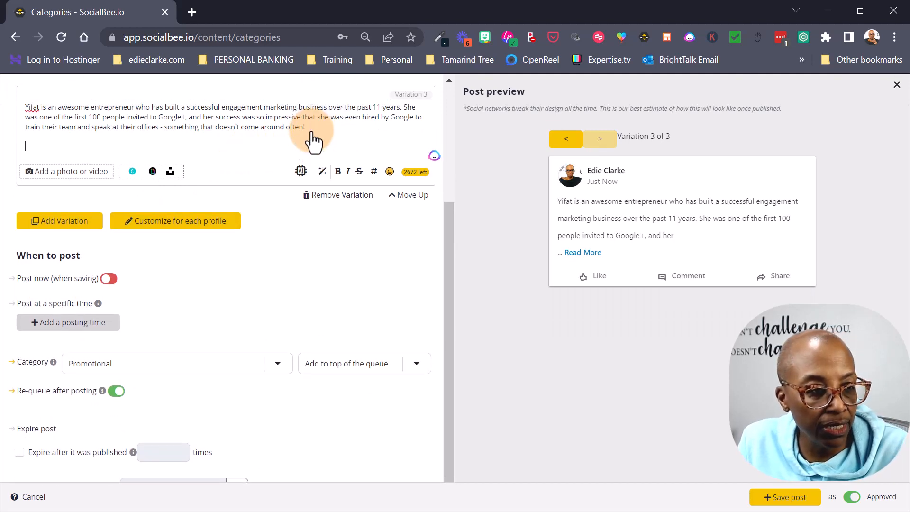
{"action": "key", "text": "ctrl+v"}
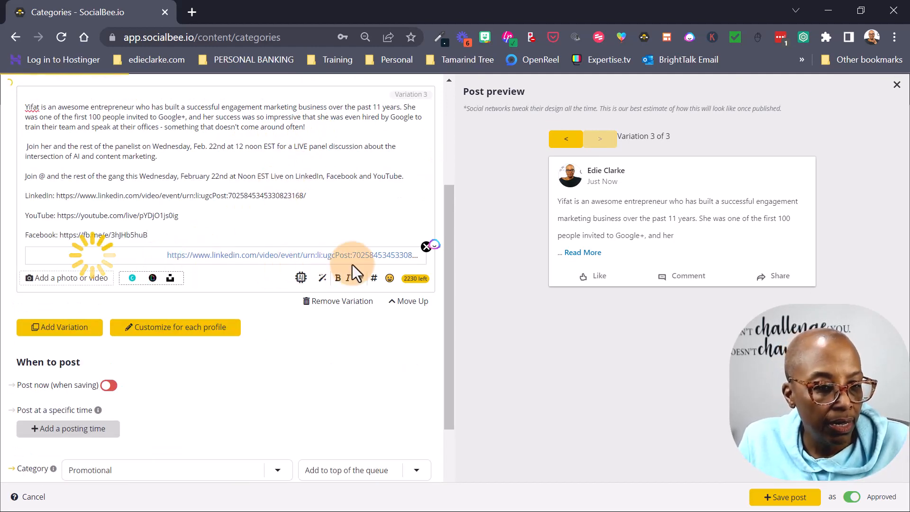
{"action": "left_click", "coordinate": [426, 247]}
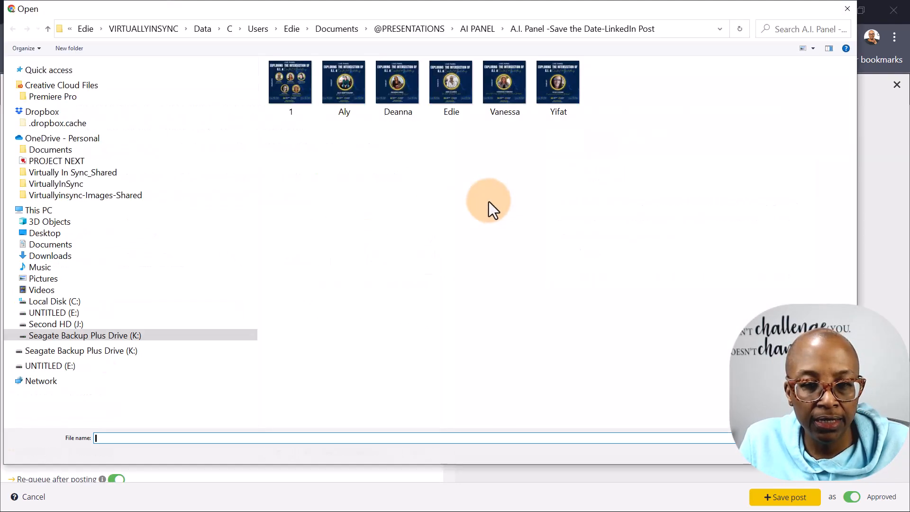
- Attach the Yifat panelist image to Variation 3
{"action": "left_click", "coordinate": [562, 89]}
{"action": "key", "text": "Return"}
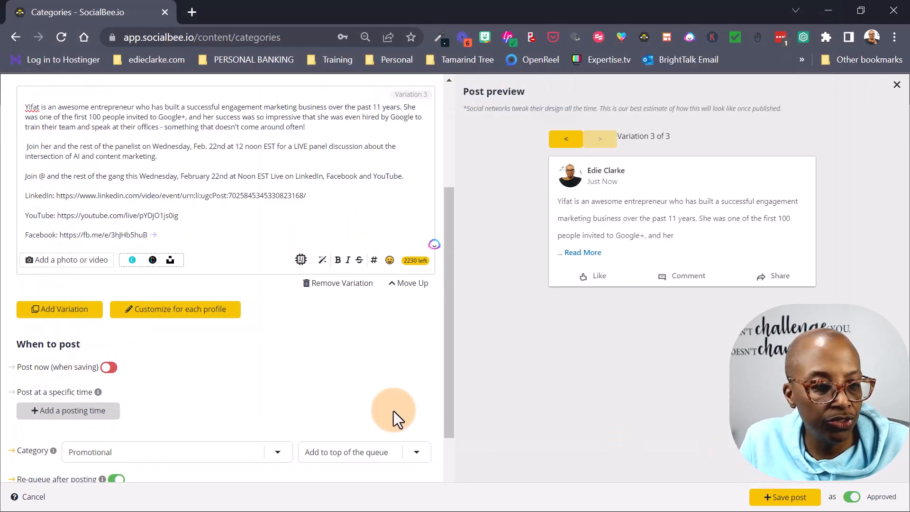
{"action": "scroll", "coordinate": [222, 329], "scroll_direction": "up", "scroll_amount": 8}
- Remove Variation 2's LinkedIn preview card and attach the Yifat panelist image to it
{"action": "left_click", "coordinate": [170, 232]}
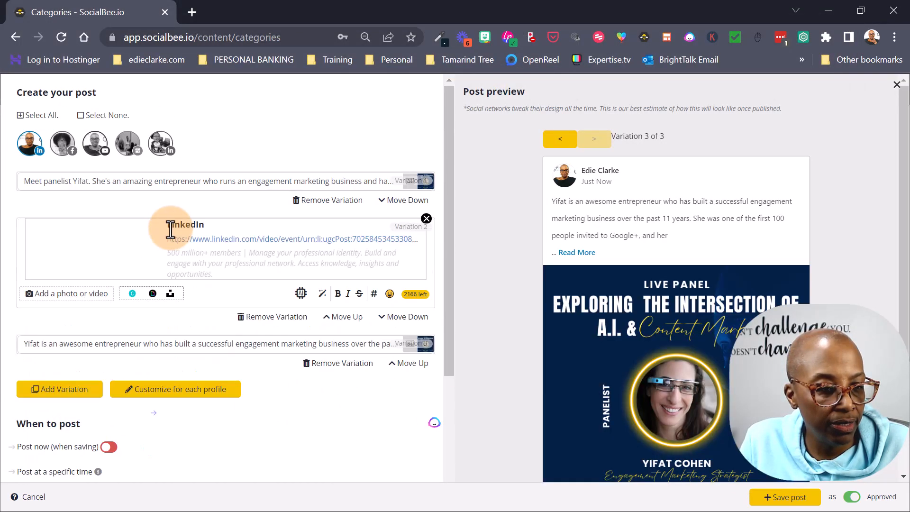
{"action": "left_click", "coordinate": [425, 389]}
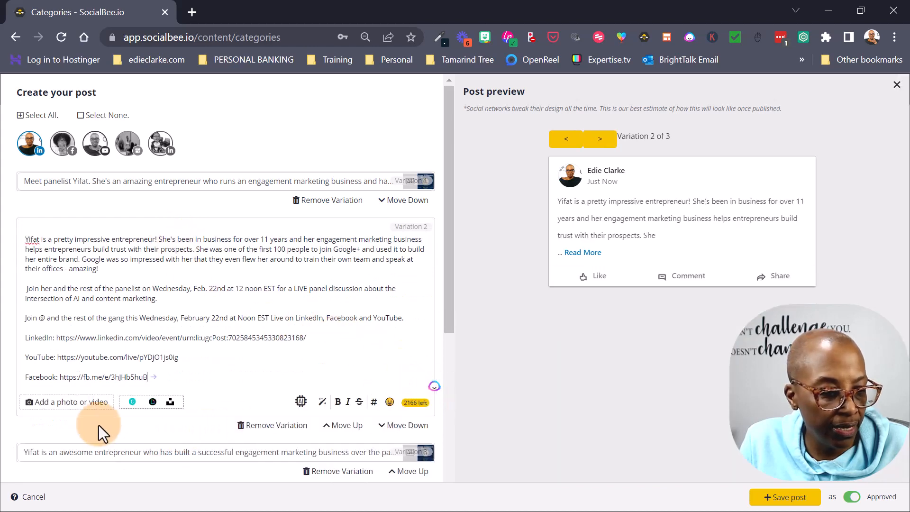
{"action": "left_click", "coordinate": [176, 409]}
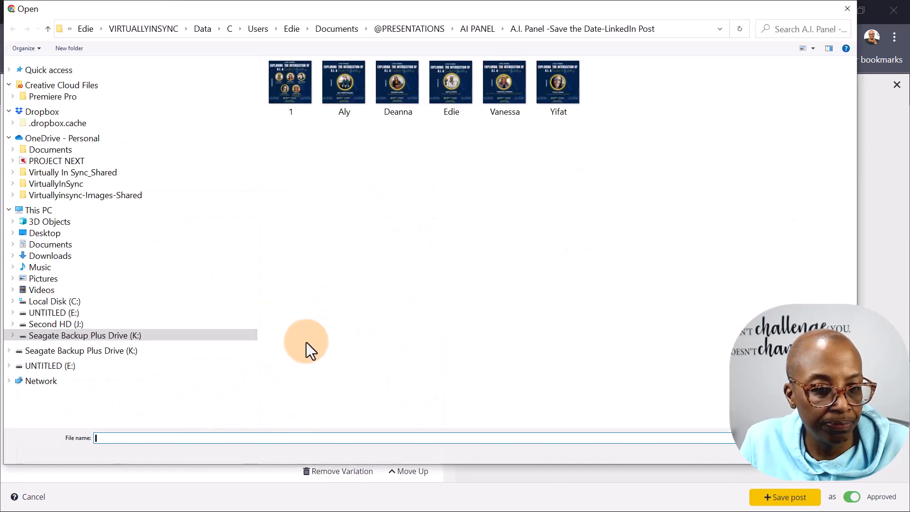
{"action": "left_click", "coordinate": [558, 92]}
{"action": "left_click", "coordinate": [782, 453]}
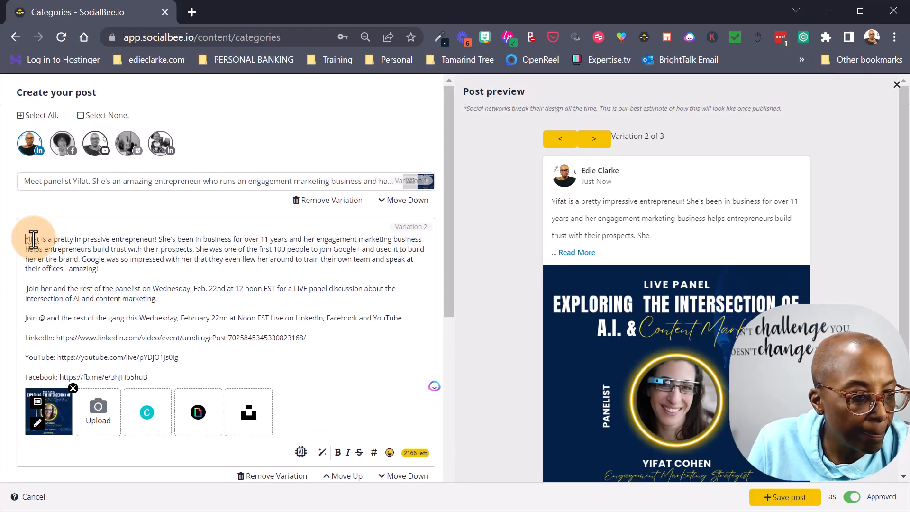
- In Variation 2, type 'Our panelist' and replace 'her' in the Join line with the panelist's first name
{"action": "type", "text": "Our pan"}
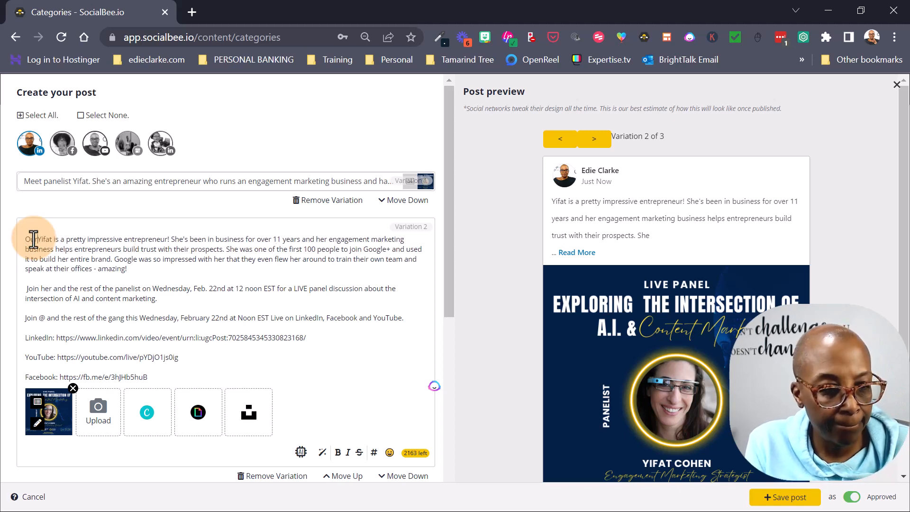
{"action": "type", "text": "elist"}
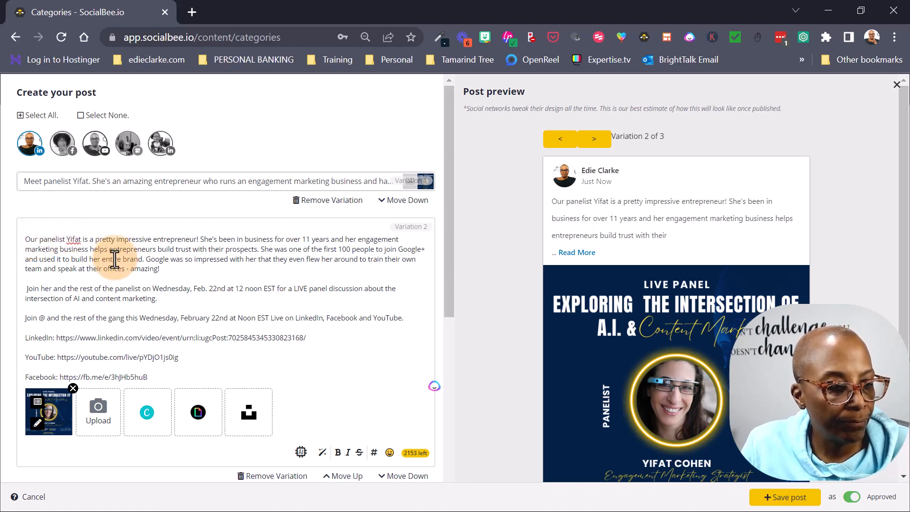
{"action": "scroll", "coordinate": [166, 283], "scroll_direction": "down", "scroll_amount": 1}
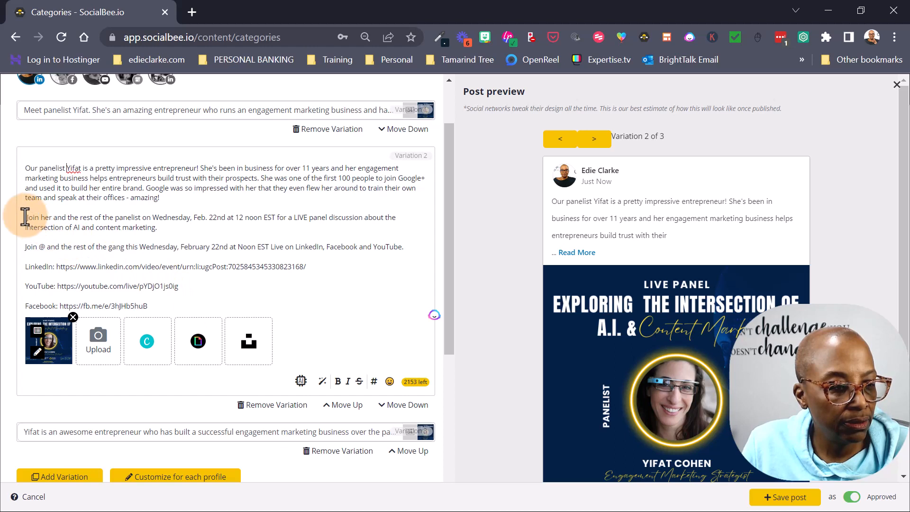
{"action": "key", "text": "BackSpace"}
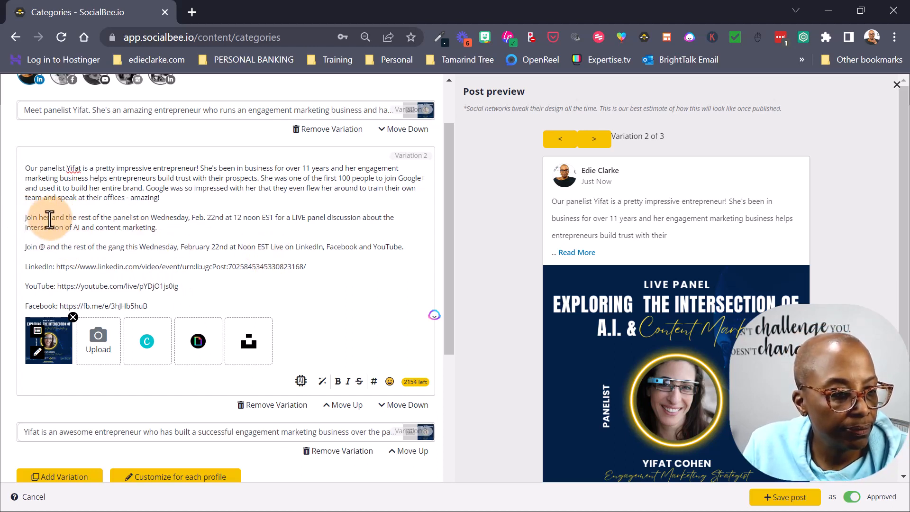
{"action": "left_click_drag", "start_coordinate": [51, 217], "coordinate": [39, 218]}
{"action": "type", "text": "Yifat"}
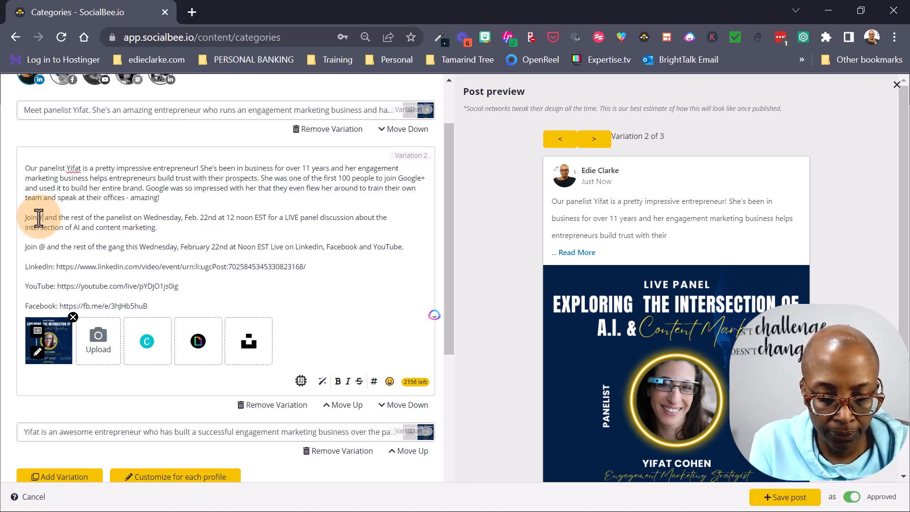
{"action": "scroll", "coordinate": [183, 261], "scroll_direction": "up", "scroll_amount": 1}
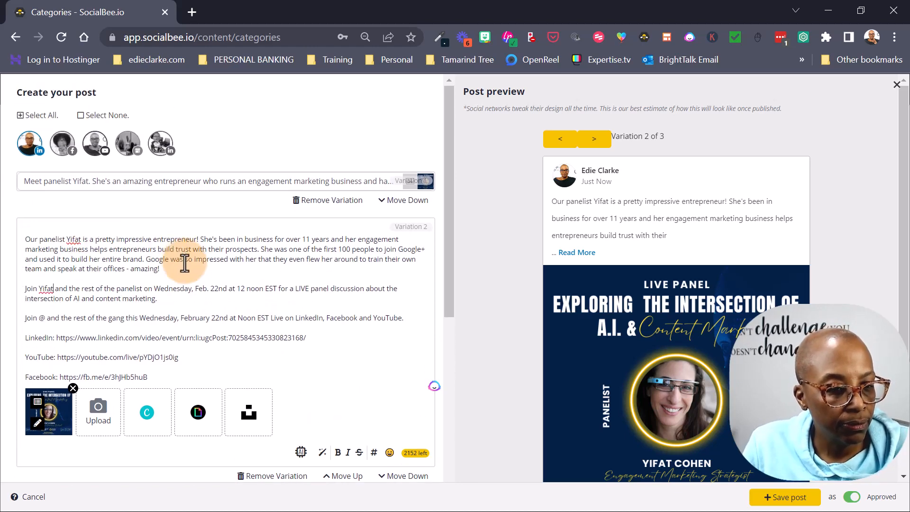
{"action": "scroll", "coordinate": [240, 305], "scroll_direction": "down", "scroll_amount": 3}
{"action": "left_click", "coordinate": [159, 296]}
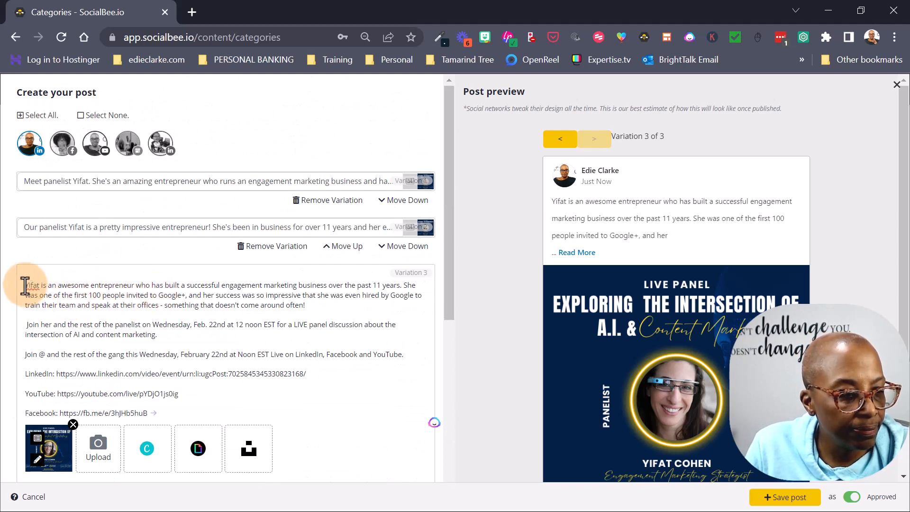
- Start Variation 3 with 'Panelist' and tidy the blank line and stray space before 'Join her'
{"action": "left_click", "coordinate": [25, 285]}
{"action": "type", "text": "Panelist"}
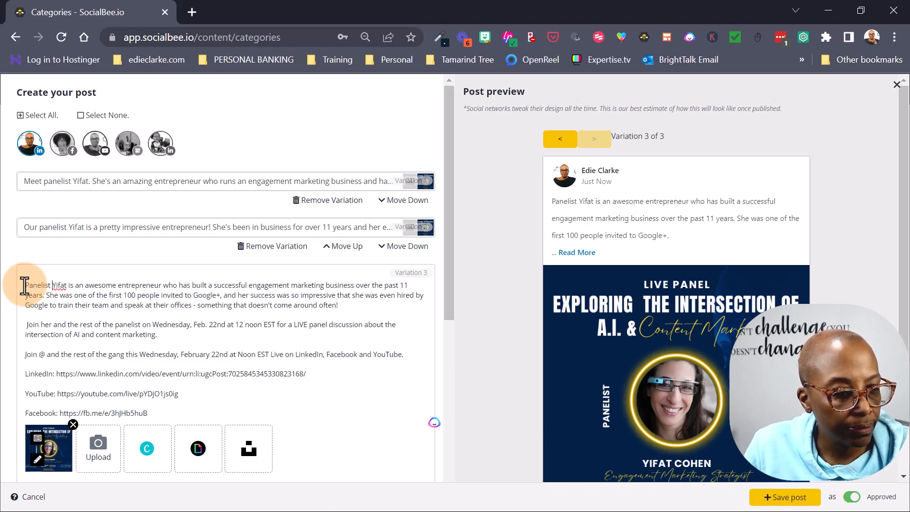
{"action": "left_click", "coordinate": [25, 325]}
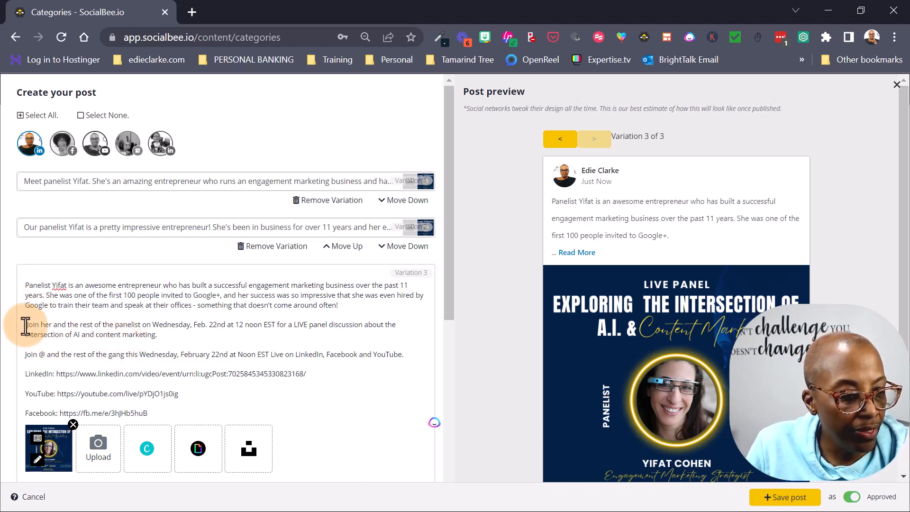
{"action": "key", "text": "BackSpace"}
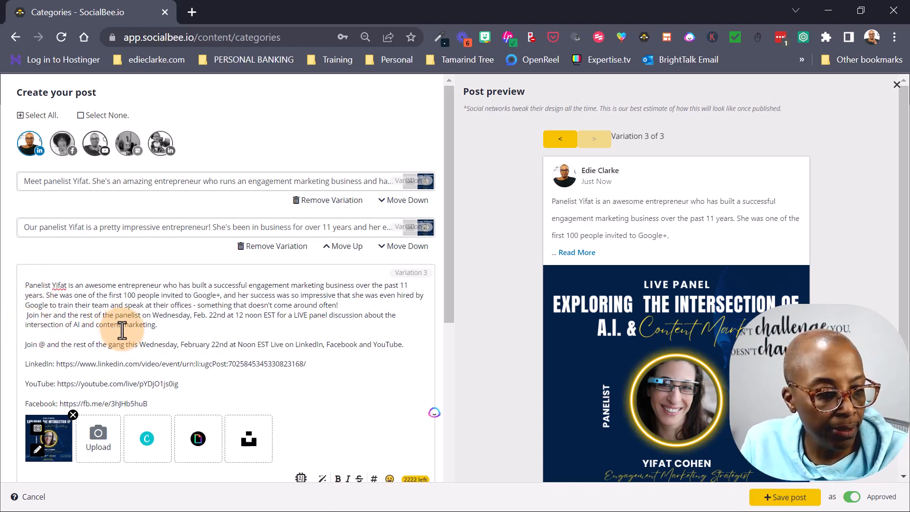
{"action": "key", "text": "Delete"}
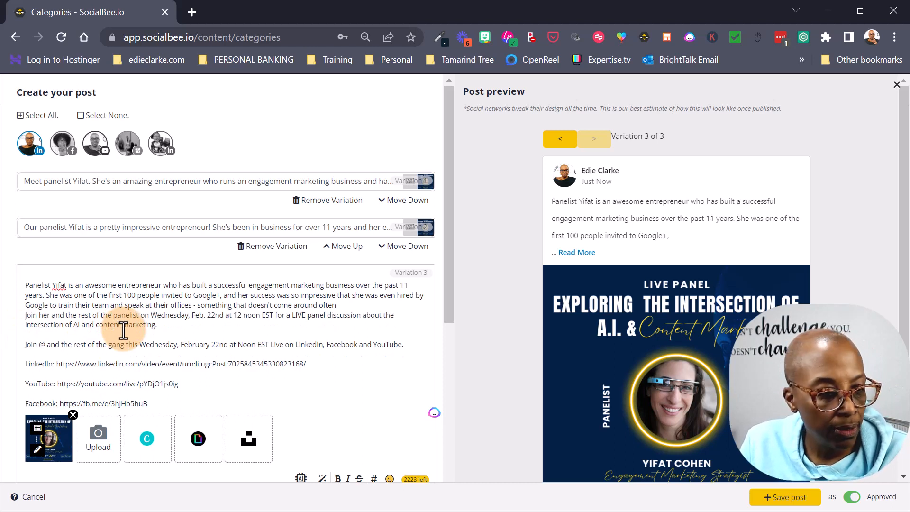
{"action": "key", "text": "Return"}
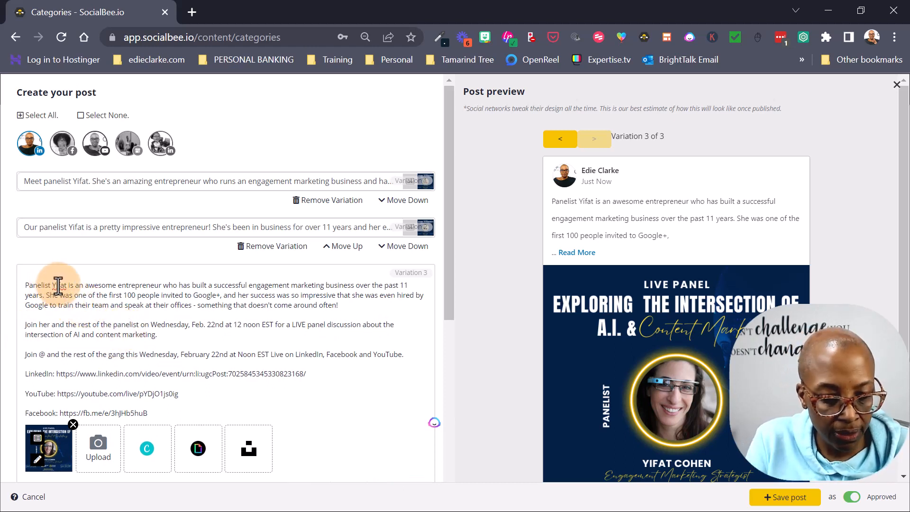
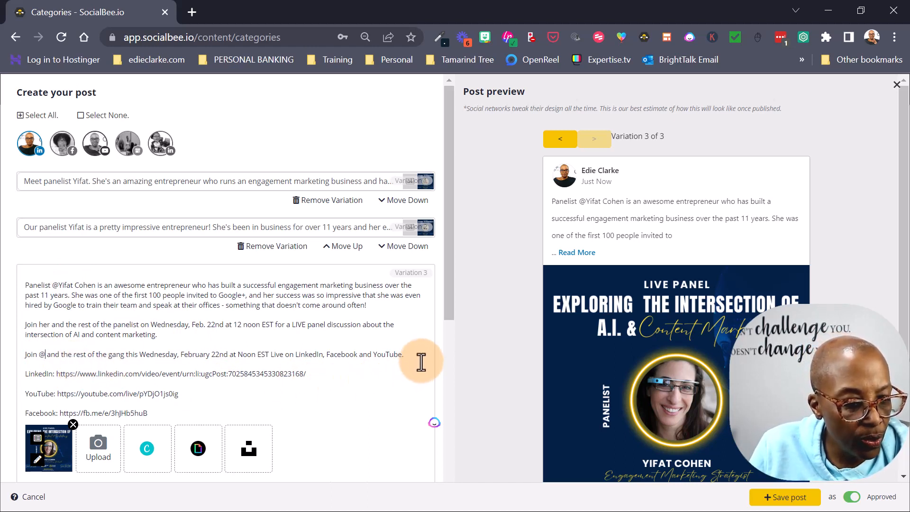
- Delete the redundant 'Join @ … YouTube.' line from Variations 3 and 2
{"action": "left_click_drag", "start_coordinate": [414, 357], "coordinate": [10, 352]}
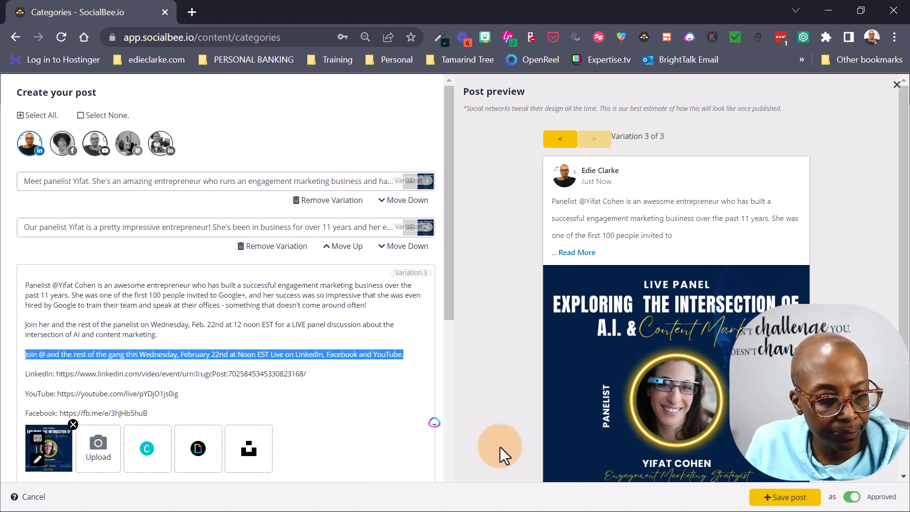
{"action": "key", "text": "BackSpace"}
{"action": "key", "text": "BackSpace"}
{"action": "key", "text": "BackSpace"}
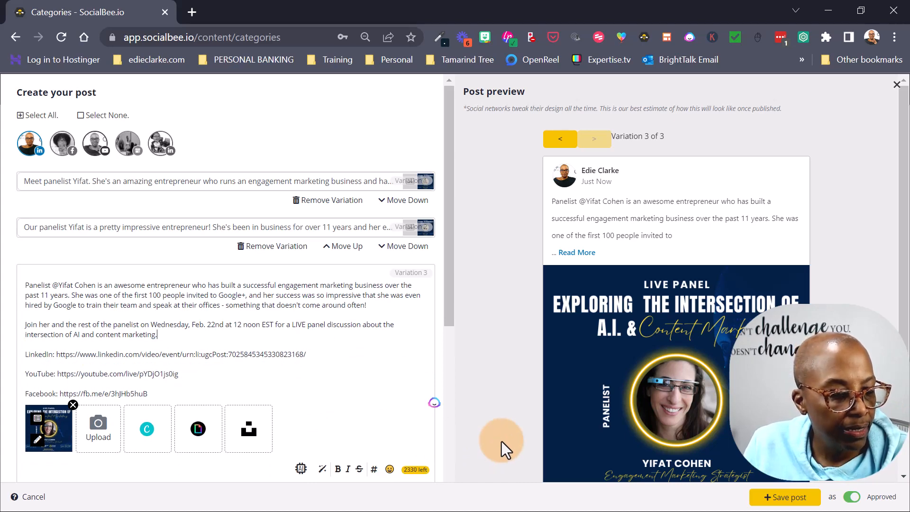
{"action": "left_click", "coordinate": [153, 223]}
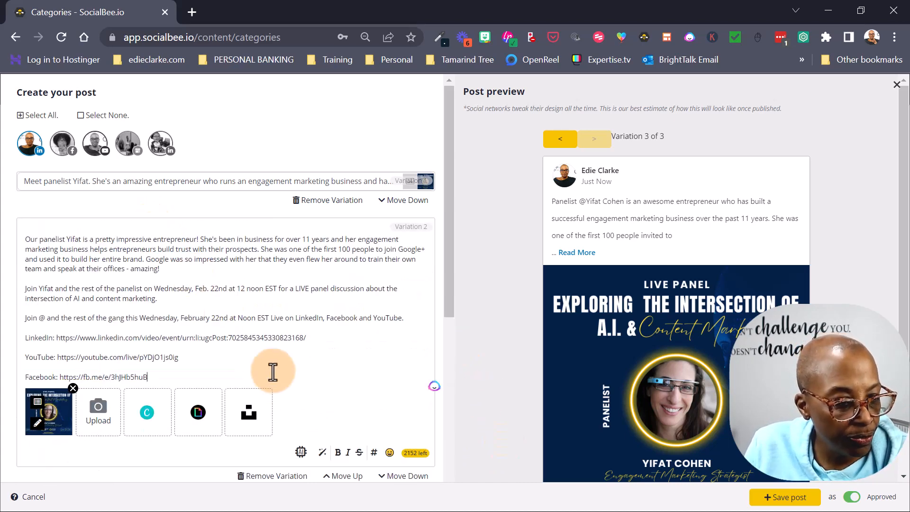
{"action": "left_click_drag", "start_coordinate": [408, 330], "coordinate": [9, 310]}
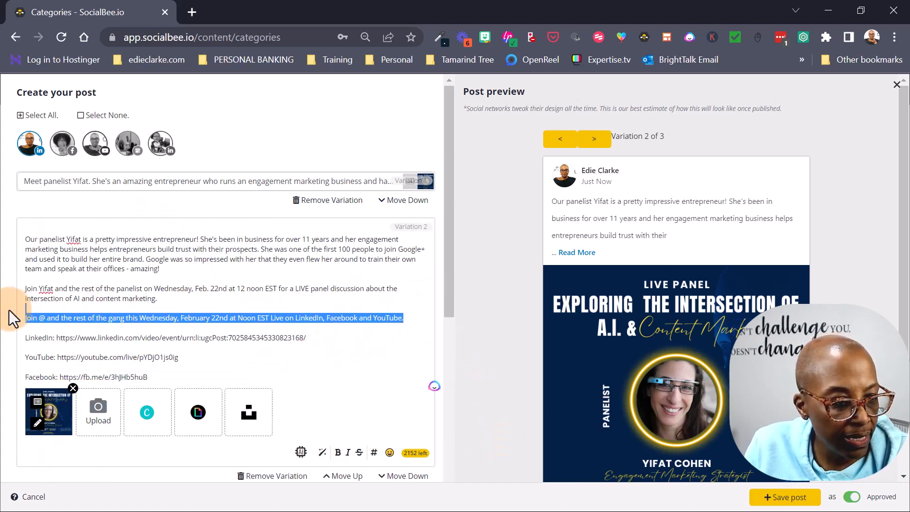
{"action": "key", "text": "BackSpace"}
{"action": "key", "text": "BackSpace"}
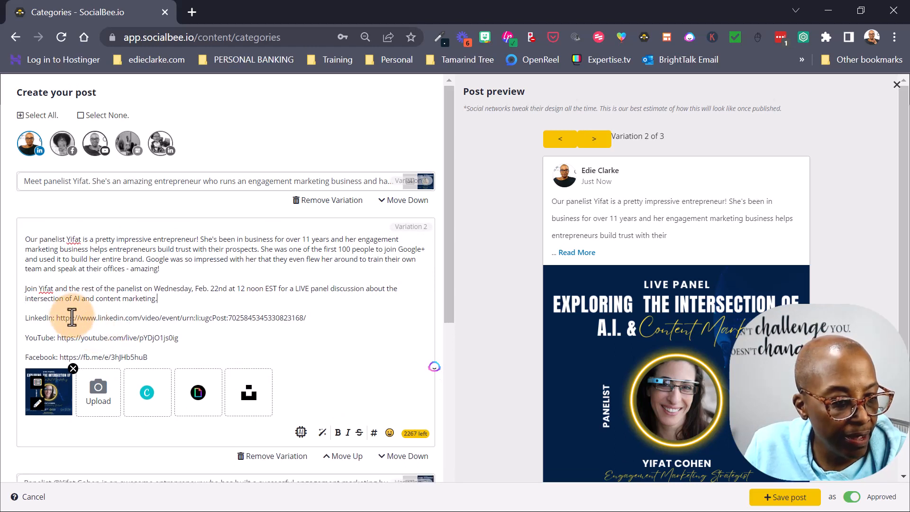
- Turn the panelist's name in Variation 2's Join line into an '@' tag with her surname
{"action": "left_click", "coordinate": [39, 289]}
{"action": "type", "text": "@"}
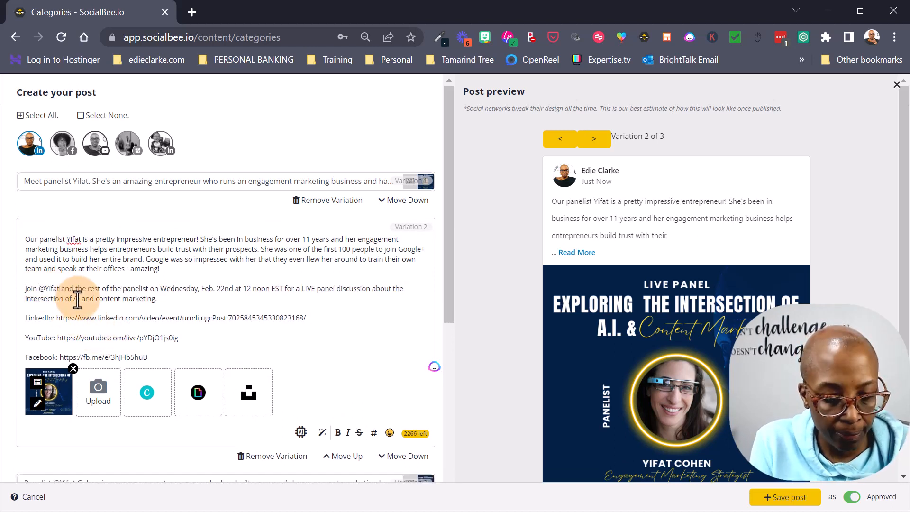
{"action": "key", "text": "Right"}
{"action": "key", "text": "Right"}
{"action": "key", "text": "Right"}
{"action": "key", "text": "Right"}
{"action": "key", "text": "Right"}
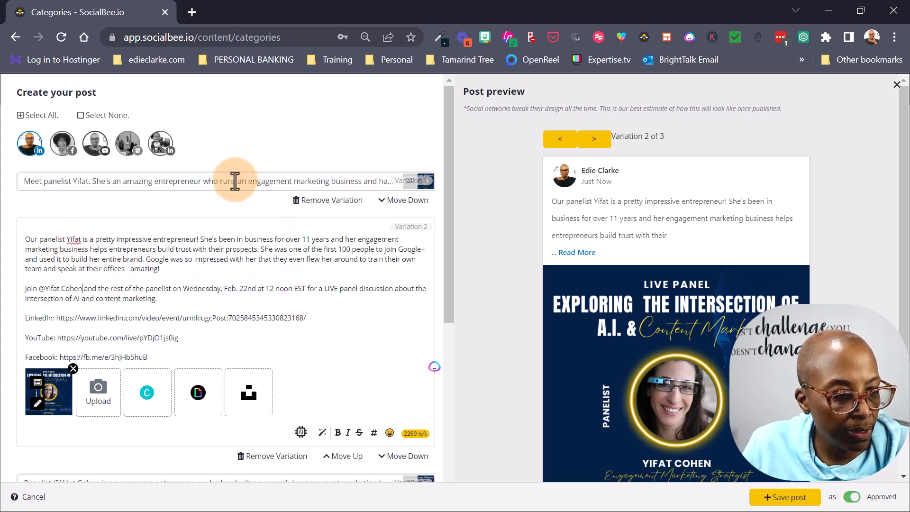
{"action": "left_click", "coordinate": [214, 182]}
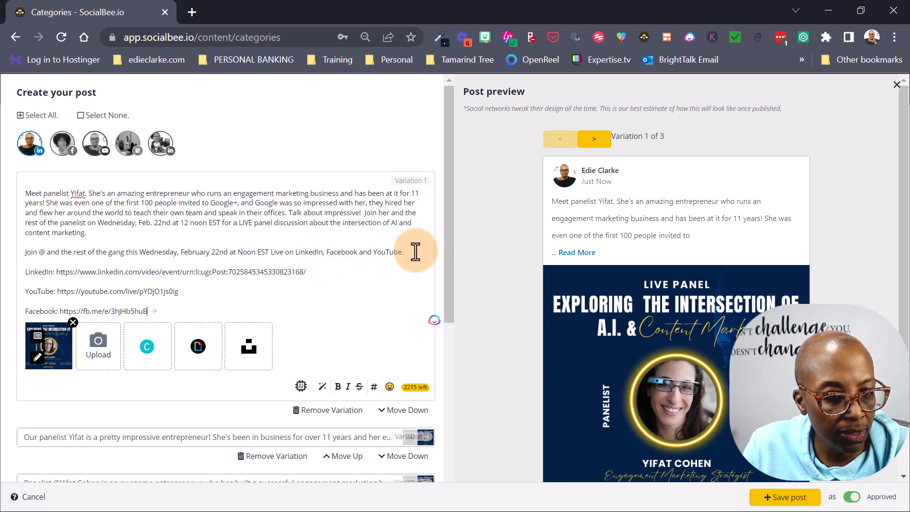
- In Variation 1, delete the 'Join @' line and tag the panelist by full name in the opening sentence
{"action": "left_click_drag", "start_coordinate": [417, 251], "coordinate": [14, 253]}
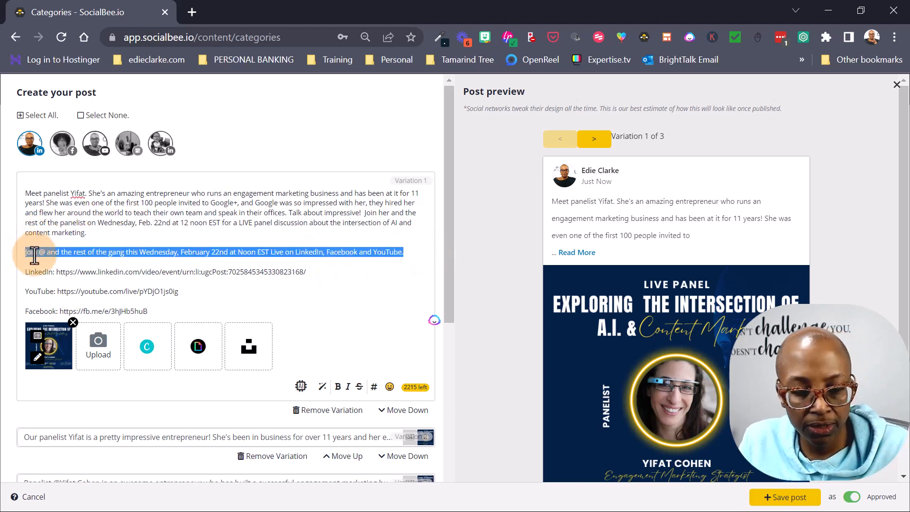
{"action": "key", "text": "BackSpace"}
{"action": "key", "text": "BackSpace"}
{"action": "key", "text": "BackSpace"}
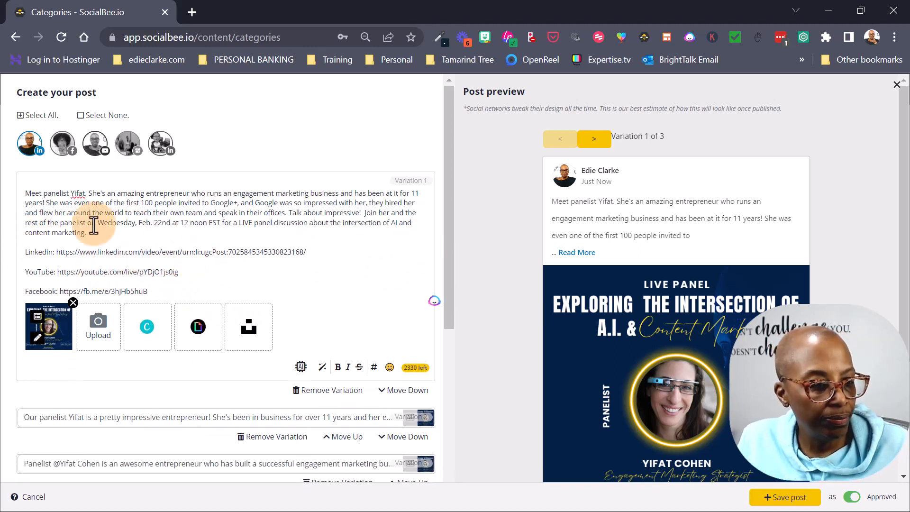
{"action": "left_click", "coordinate": [72, 193]}
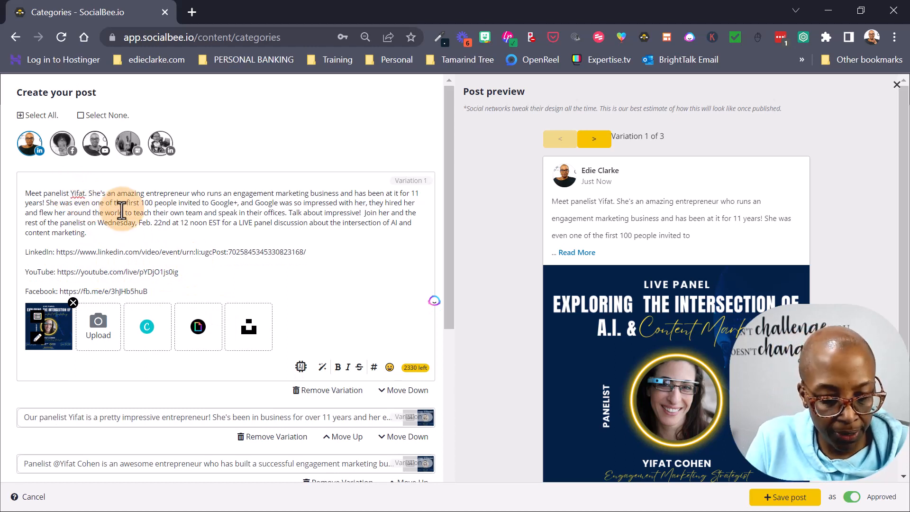
{"action": "type", "text": "@"}
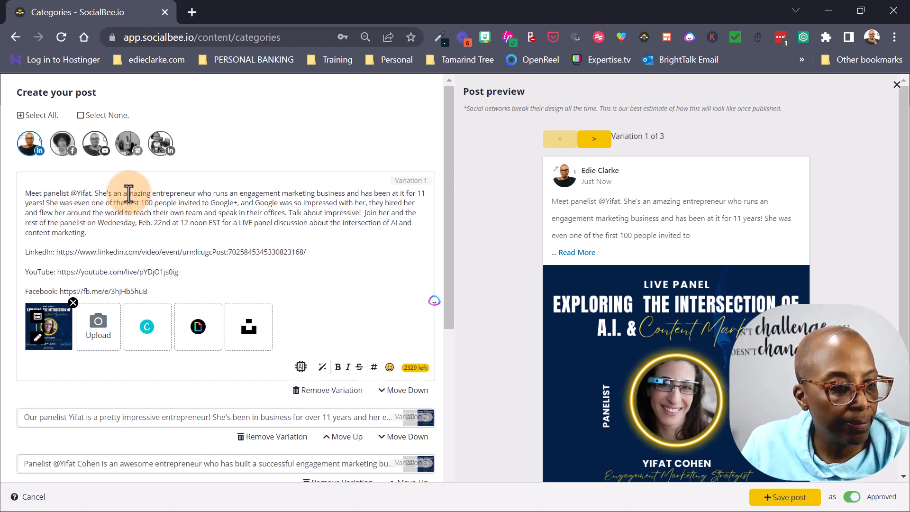
{"action": "left_click", "coordinate": [91, 193]}
{"action": "type", "text": "Cho"}
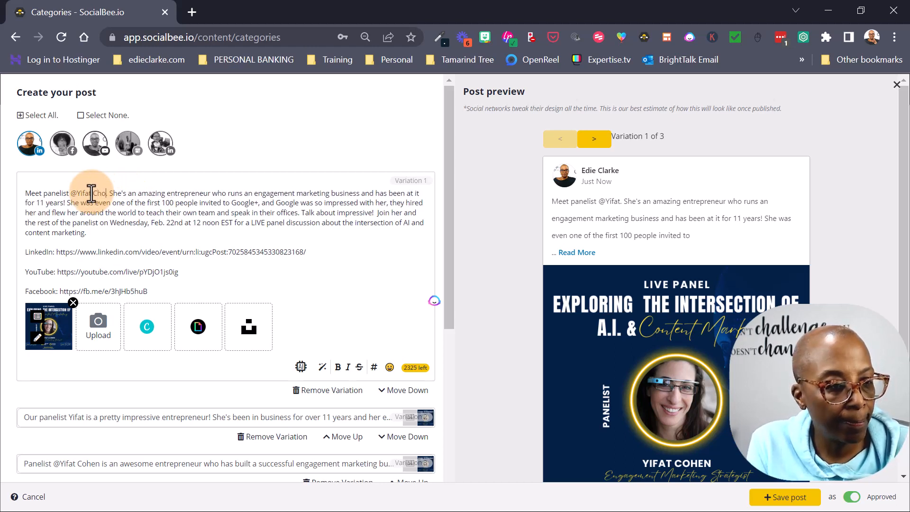
{"action": "key", "text": "BackSpace"}
{"action": "key", "text": "BackSpace"}
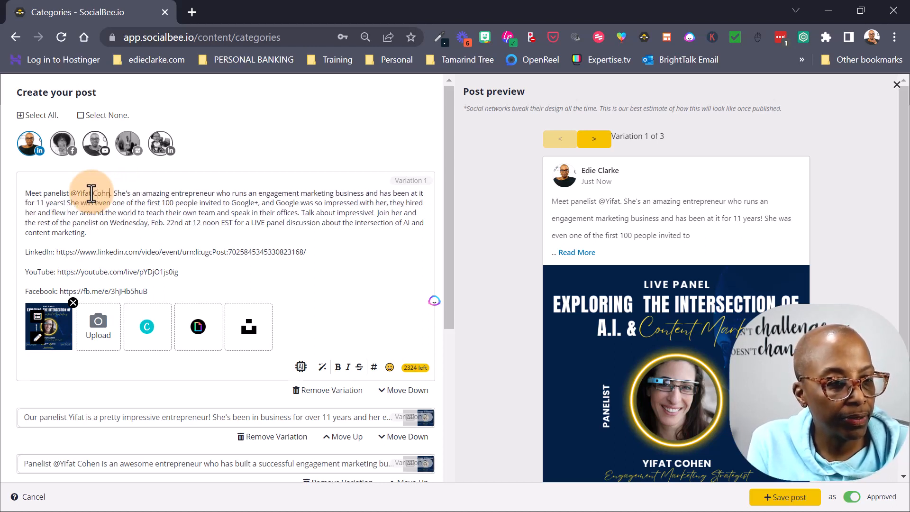
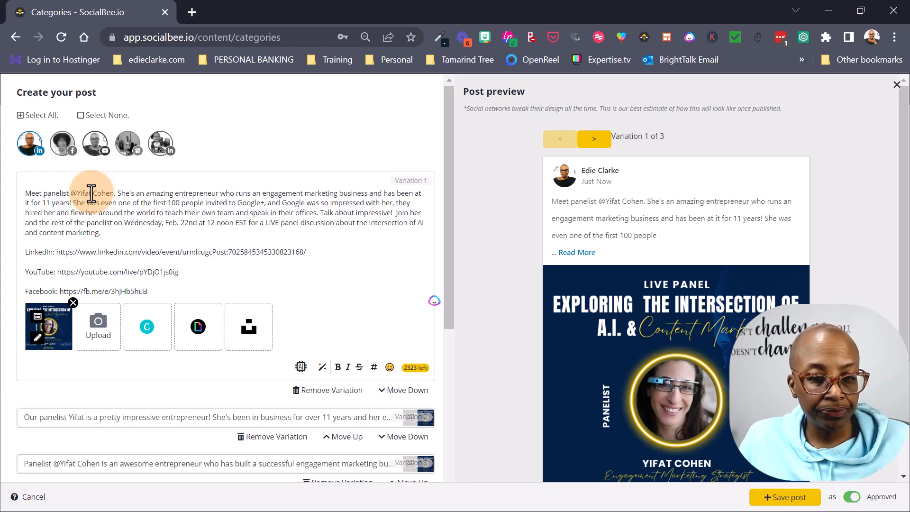
{"action": "scroll", "coordinate": [273, 285], "scroll_direction": "down", "scroll_amount": 6}
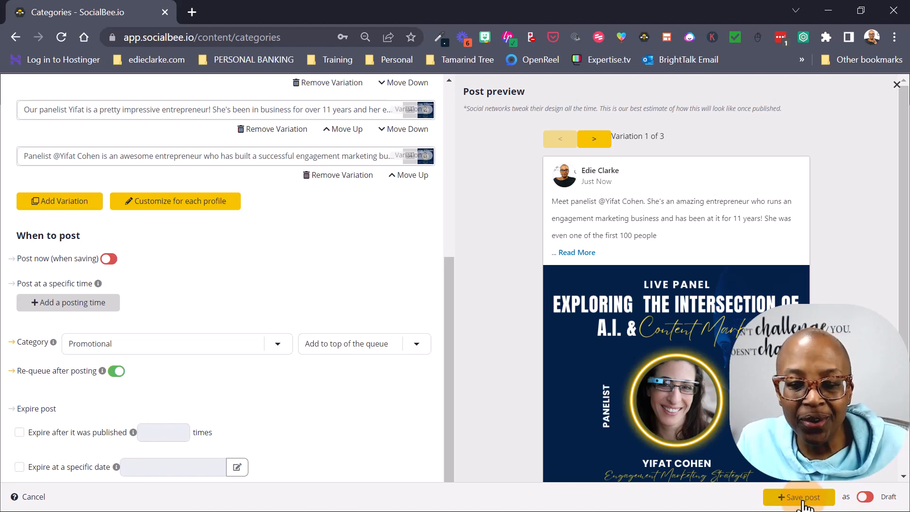
- Save the Promotional post with its three caption variations as a Draft
{"action": "left_click", "coordinate": [804, 506]}
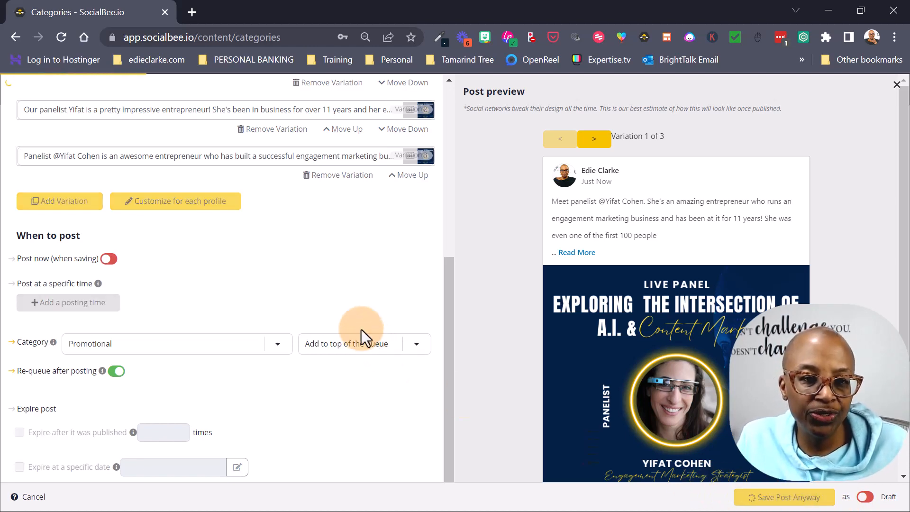